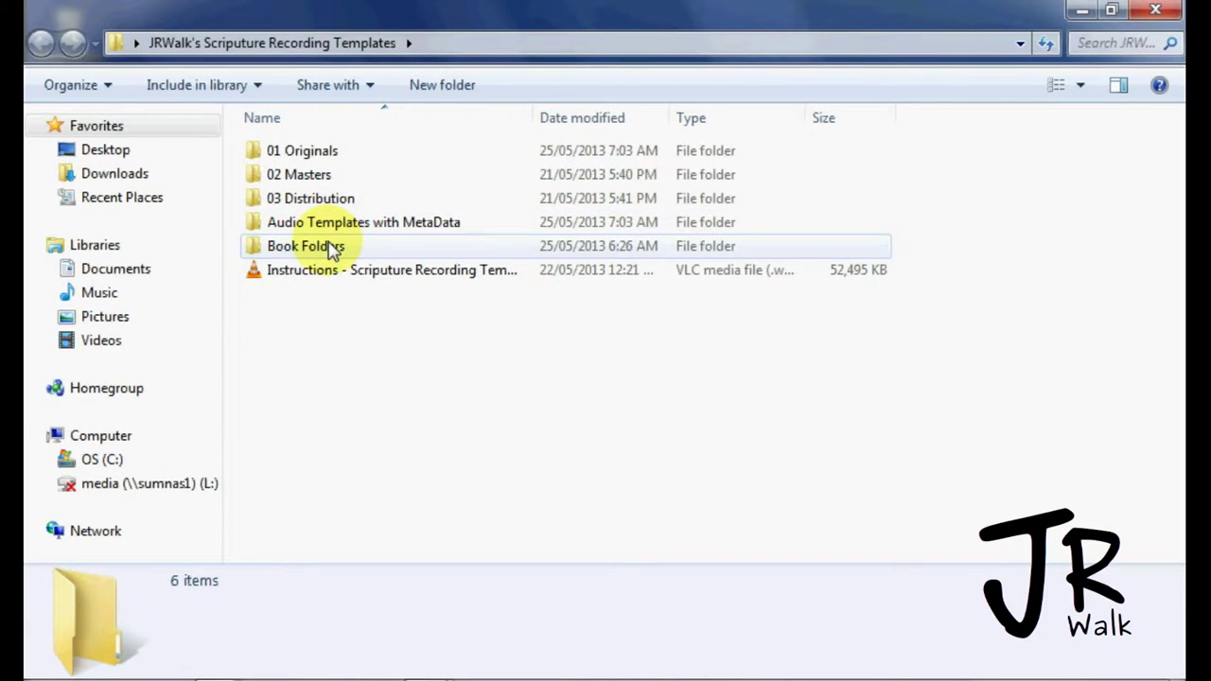
# Step: Open the John chapter 3 template, ENG_43_John_03.mp3, from the Audio Templates with MetaData folder in Audacity
pyautogui.doubleClick(347, 234)
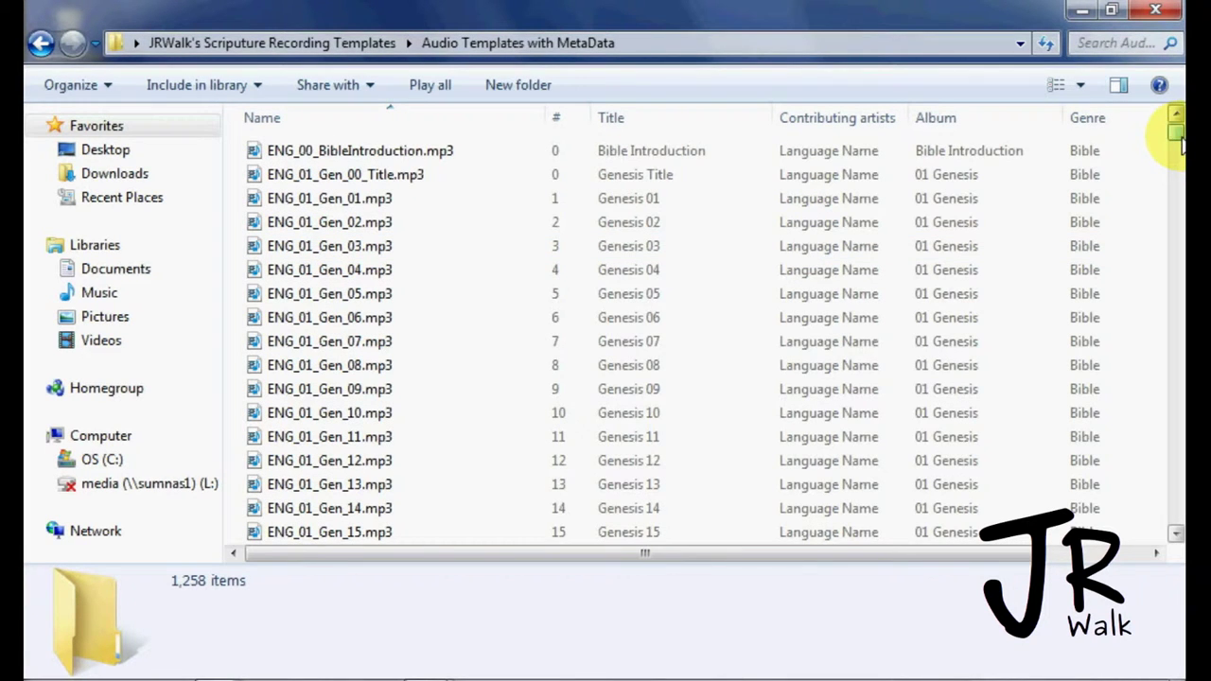
pyautogui.scroll(-1, 1179, 152)
pyautogui.moveTo(1183, 359); pyautogui.dragTo(1177, 481)
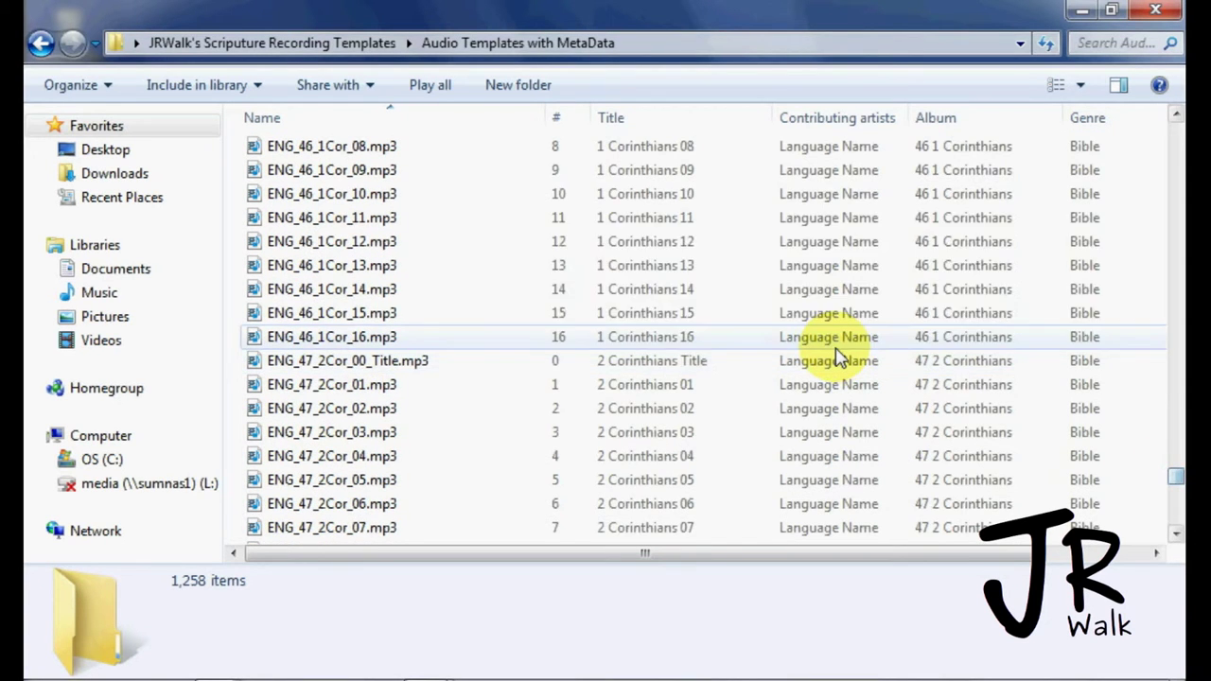
pyautogui.scroll(10, 838, 354)
pyautogui.scroll(16, 839, 358)
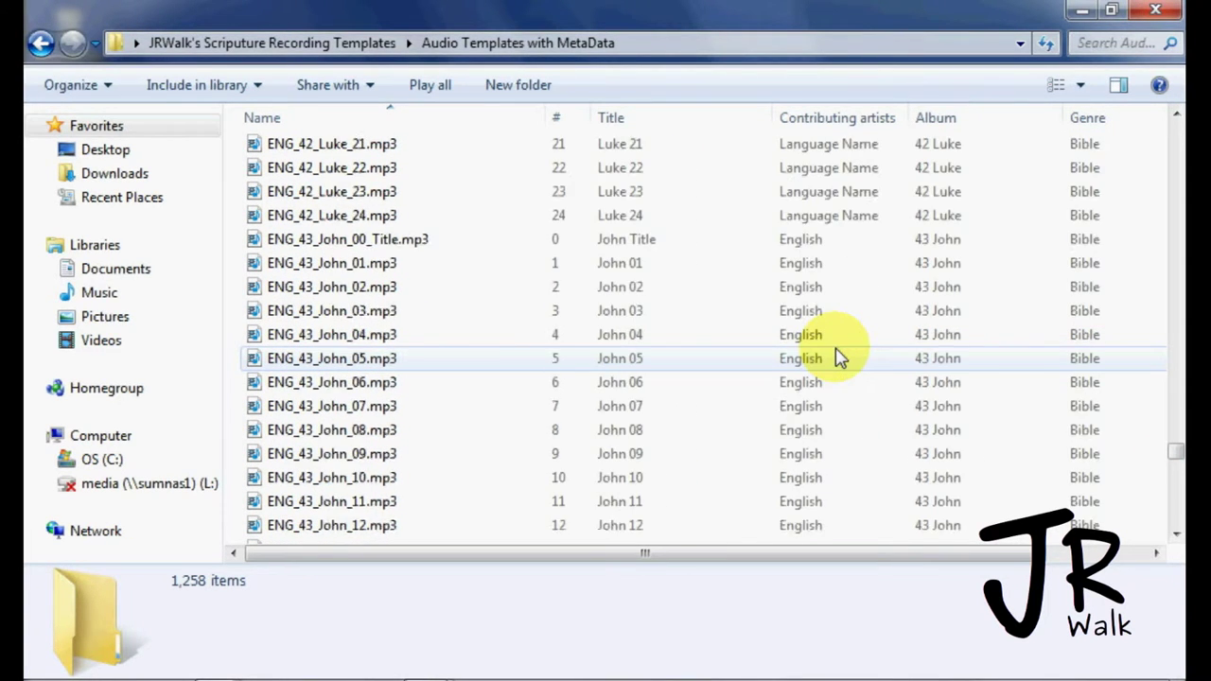
pyautogui.click(274, 315)
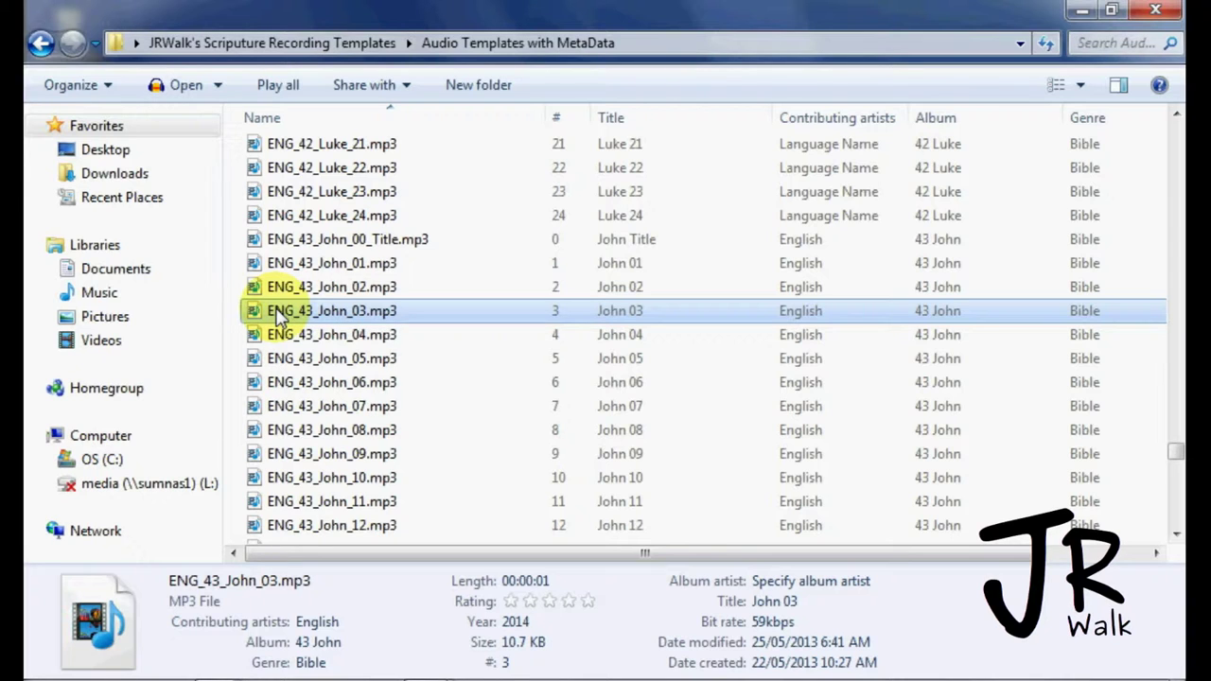
pyautogui.doubleClick(277, 313)
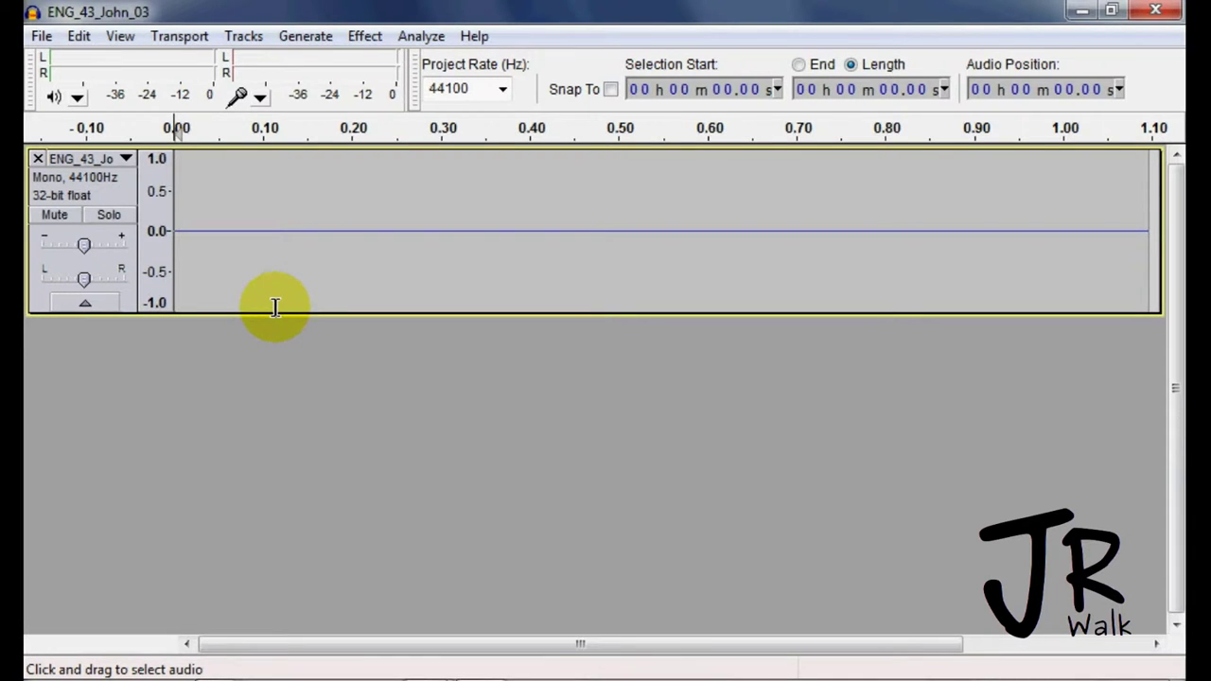
# Step: Save the project as ENG_43_John_03.aup in the 01 Originals folder of JRWalk's Scriputure Recording Templates on the desktop
pyautogui.hotkey('ctrl', 's')
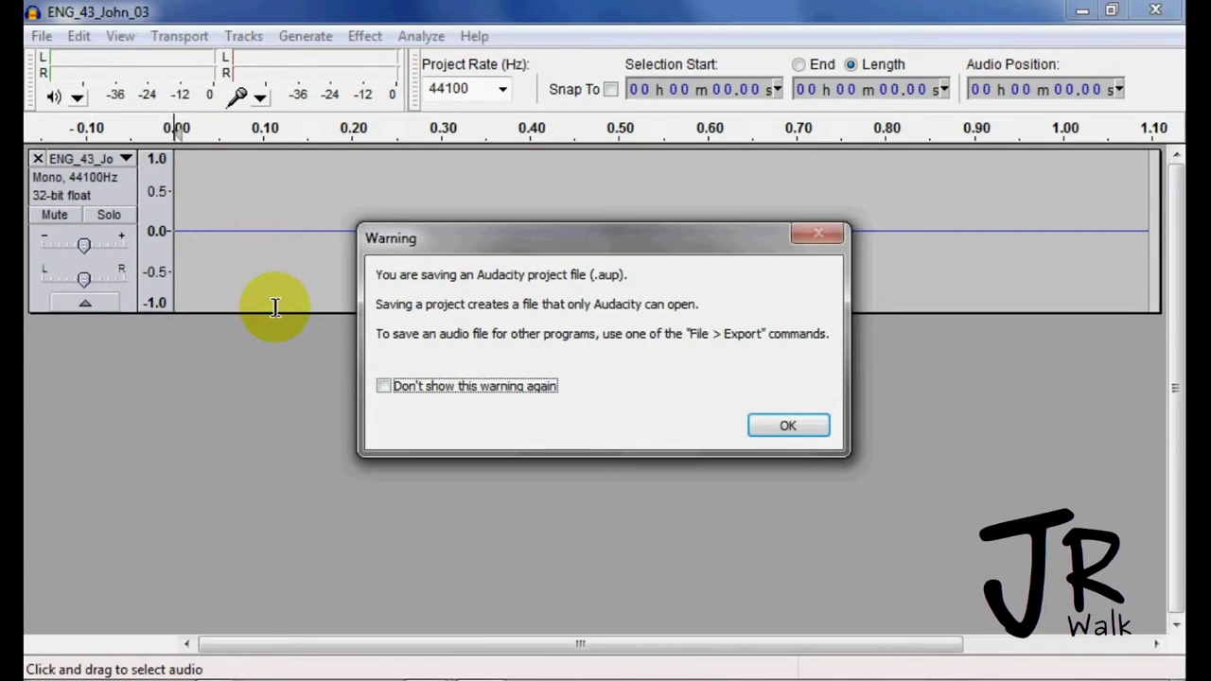
pyautogui.click(785, 430)
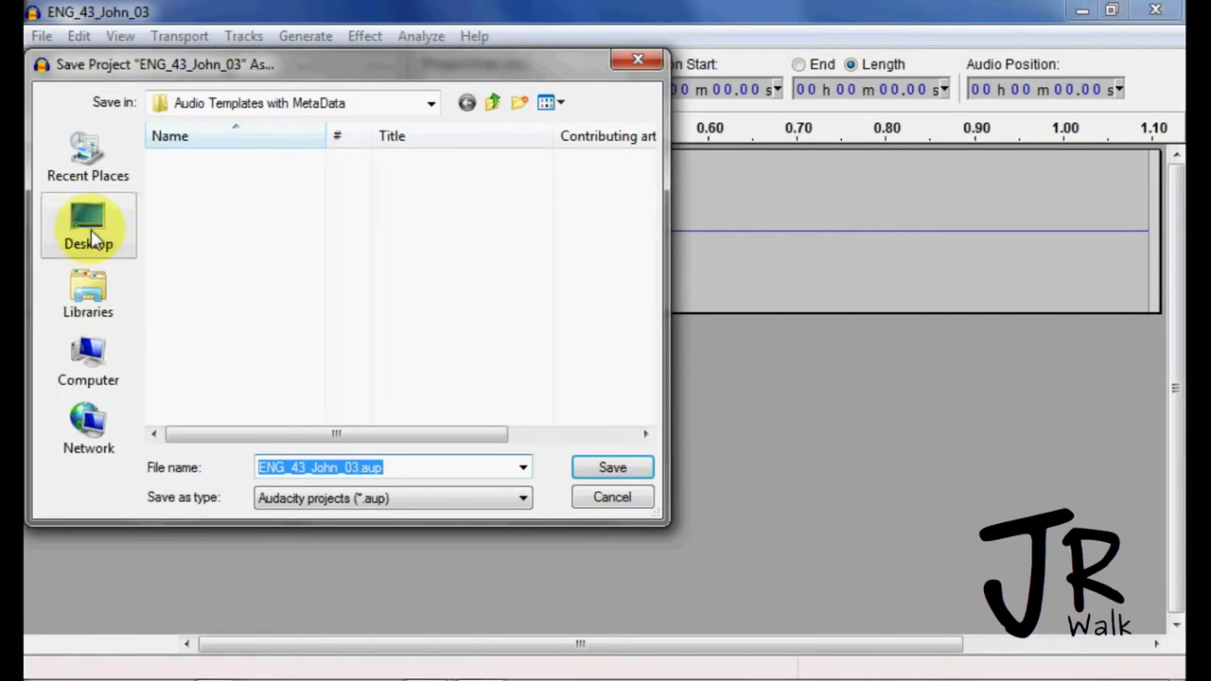
pyautogui.click(90, 232)
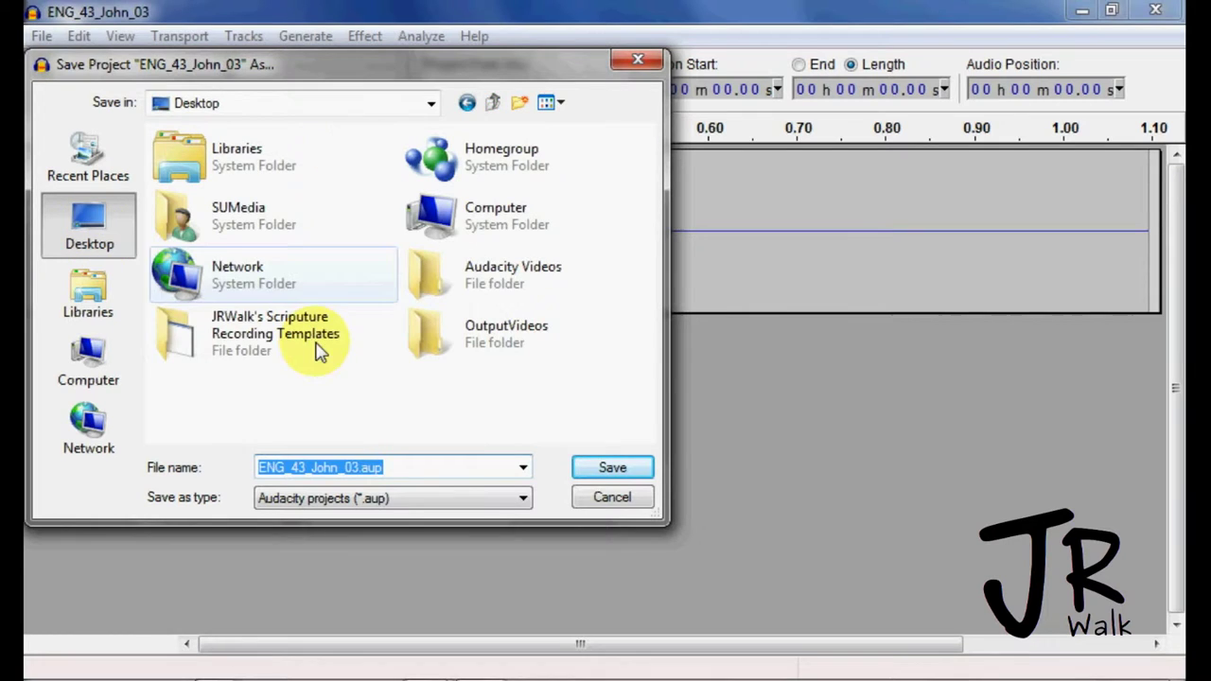
pyautogui.click(258, 359)
pyautogui.doubleClick(257, 360)
pyautogui.doubleClick(208, 160)
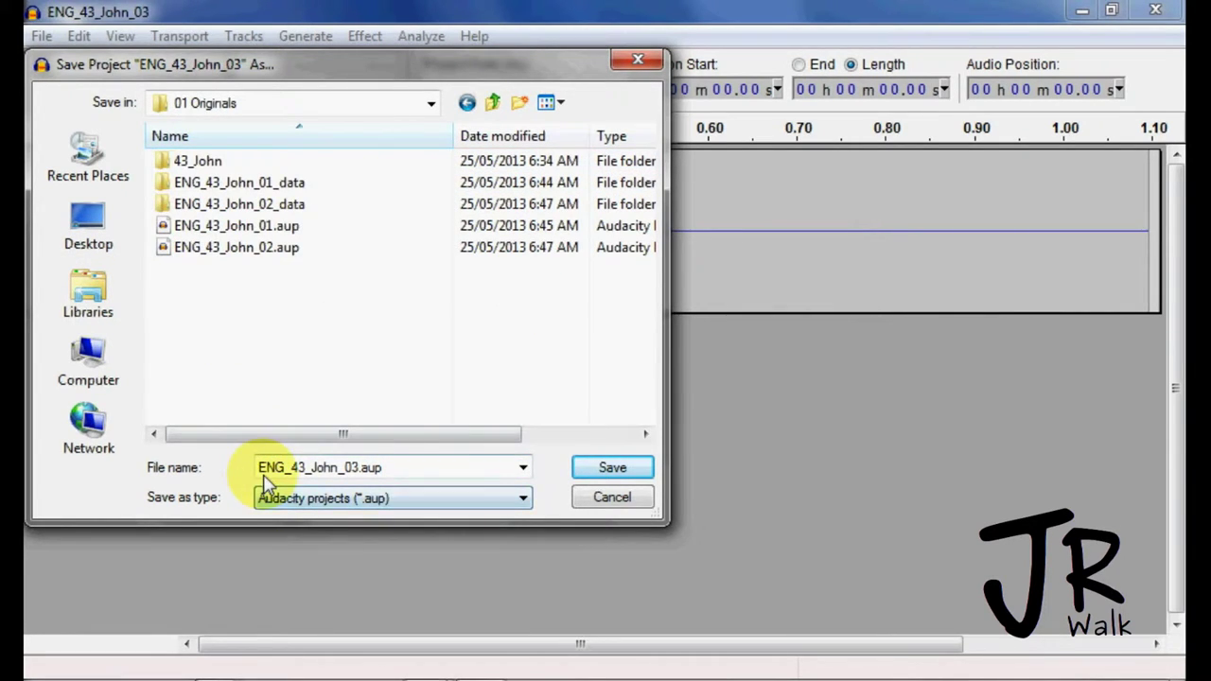
pyautogui.click(613, 470)
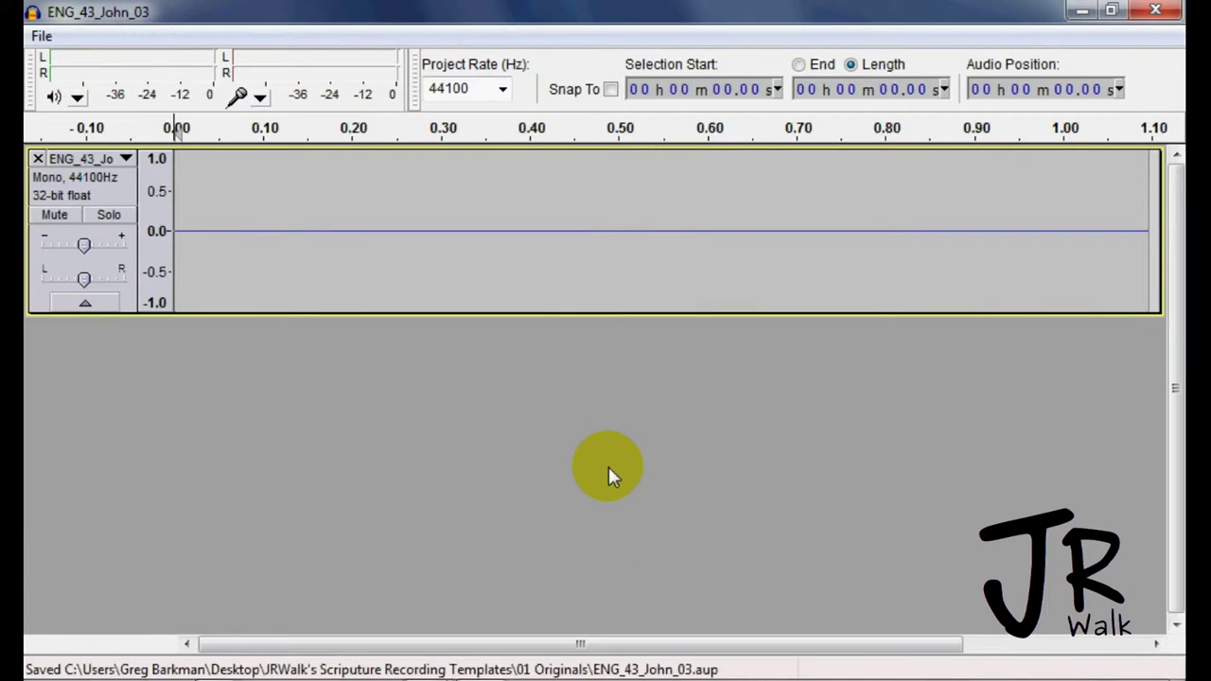
# Step: Delete the template's silent audio and record a take of about 4.3 seconds into the emptied track
pyautogui.doubleClick(377, 233)
pyautogui.press('Delete')
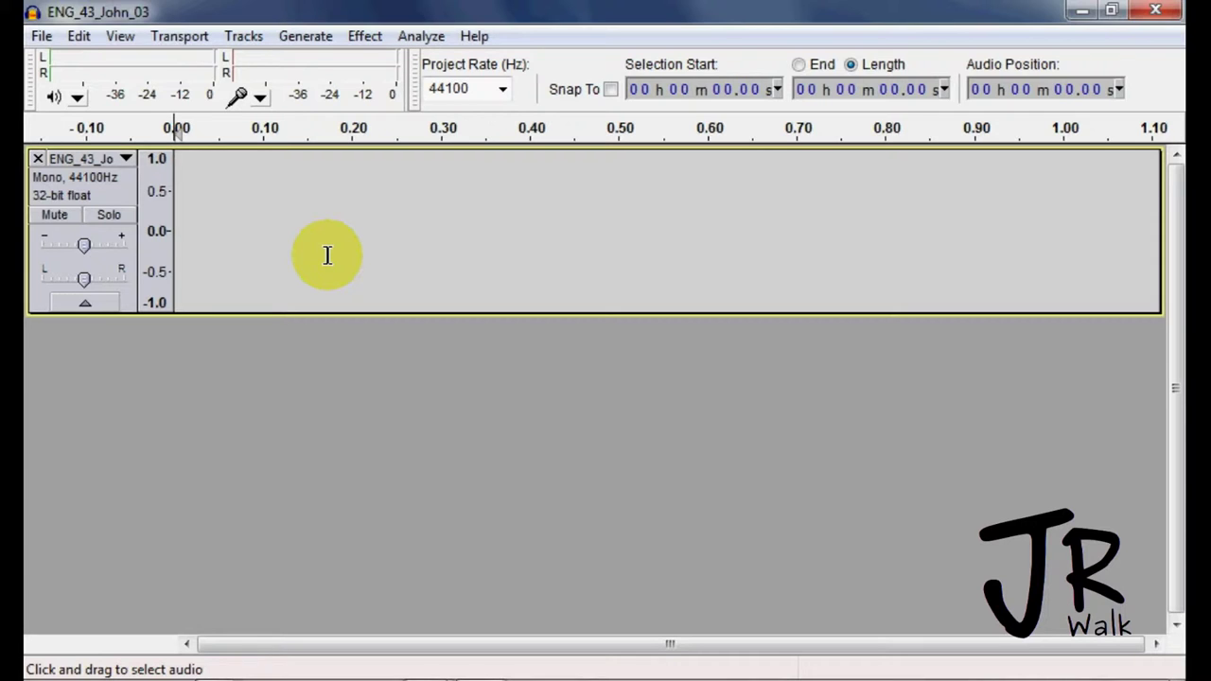
pyautogui.press('r')
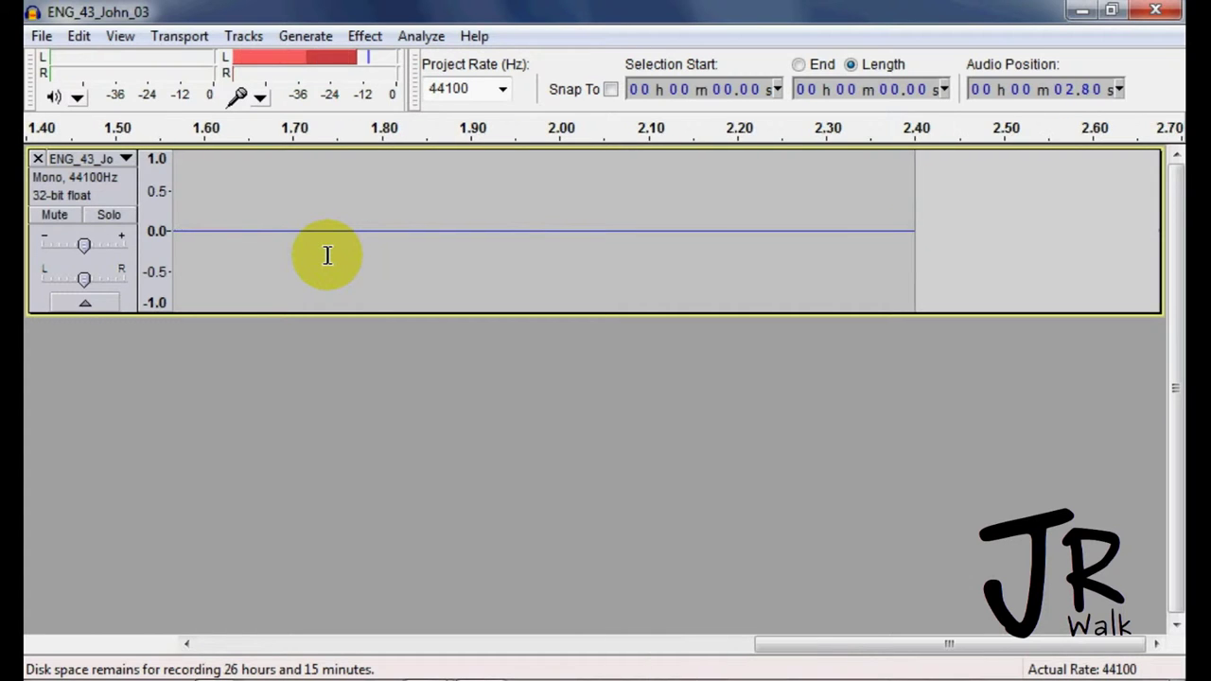
pyautogui.press('space')
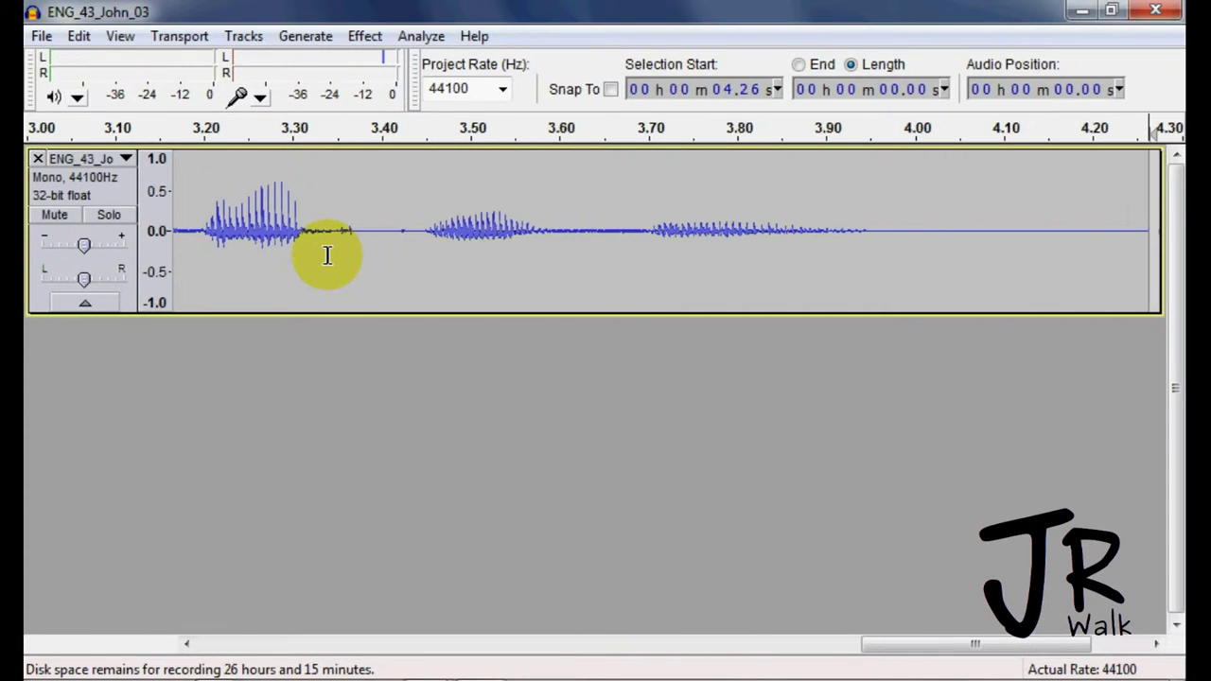
# Step: Delete the first 2.43 seconds of the recording, up to just before the second utterance, and play back the remainder
pyautogui.hotkey('ctrl', 'f')
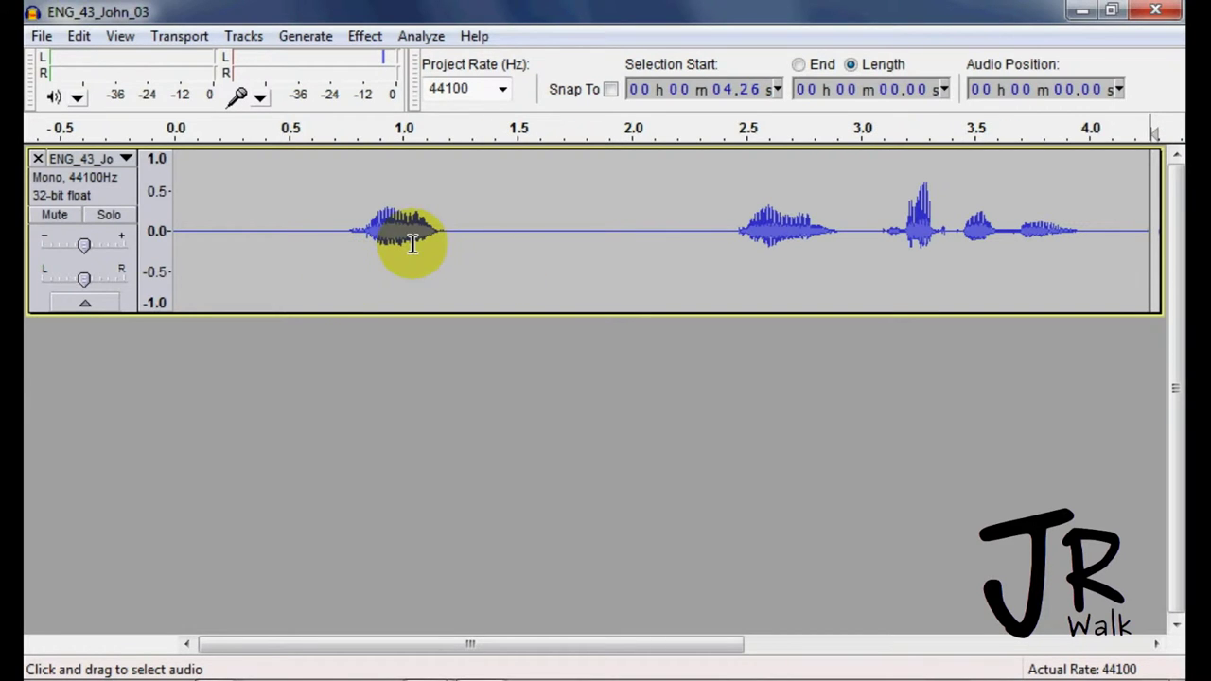
pyautogui.moveTo(399, 219); pyautogui.dragTo(434, 234)
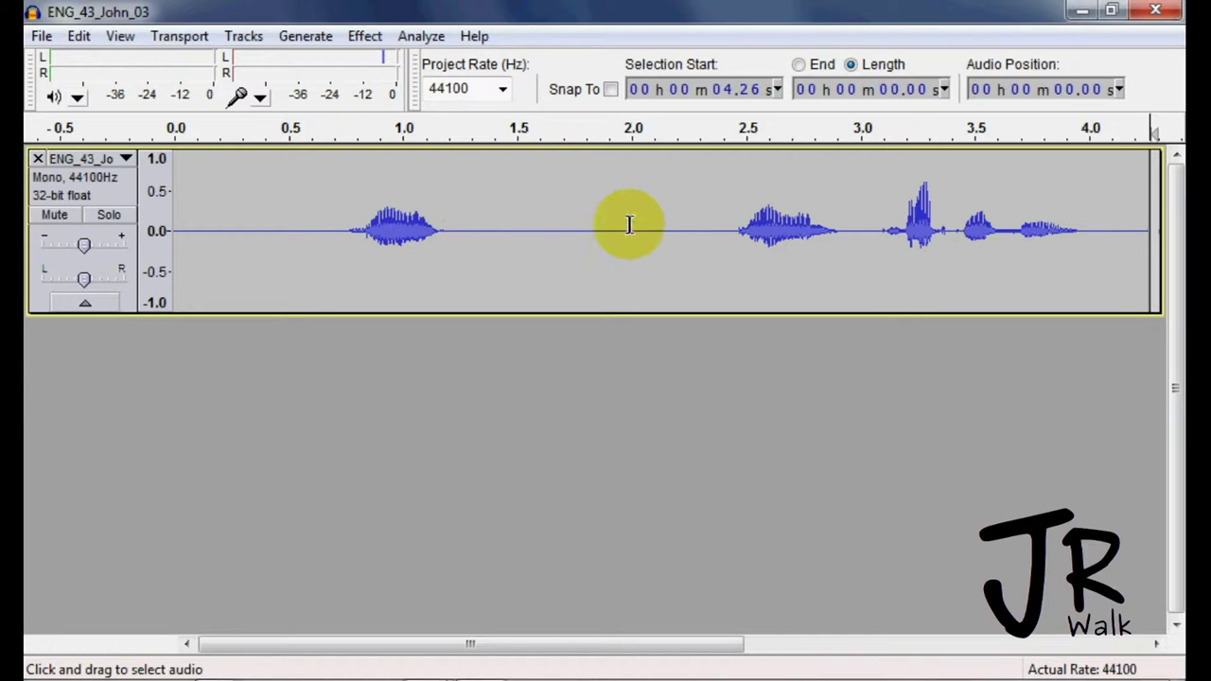
pyautogui.click(731, 228)
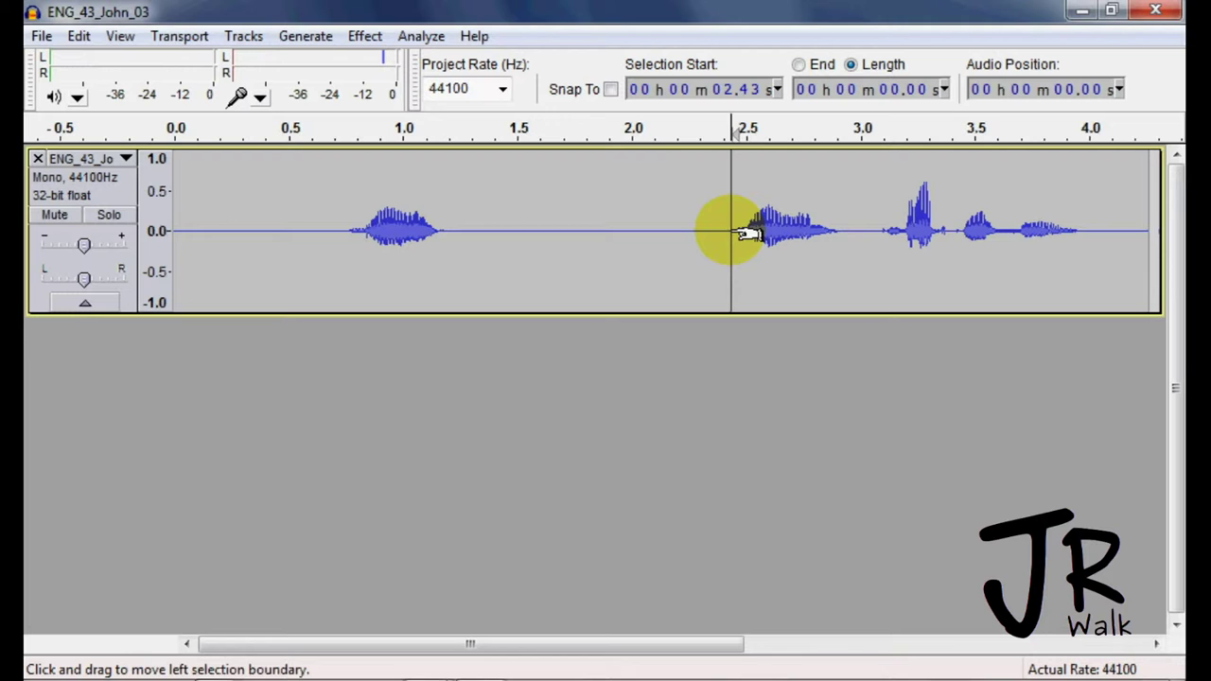
pyautogui.moveTo(731, 230); pyautogui.dragTo(109, 229)
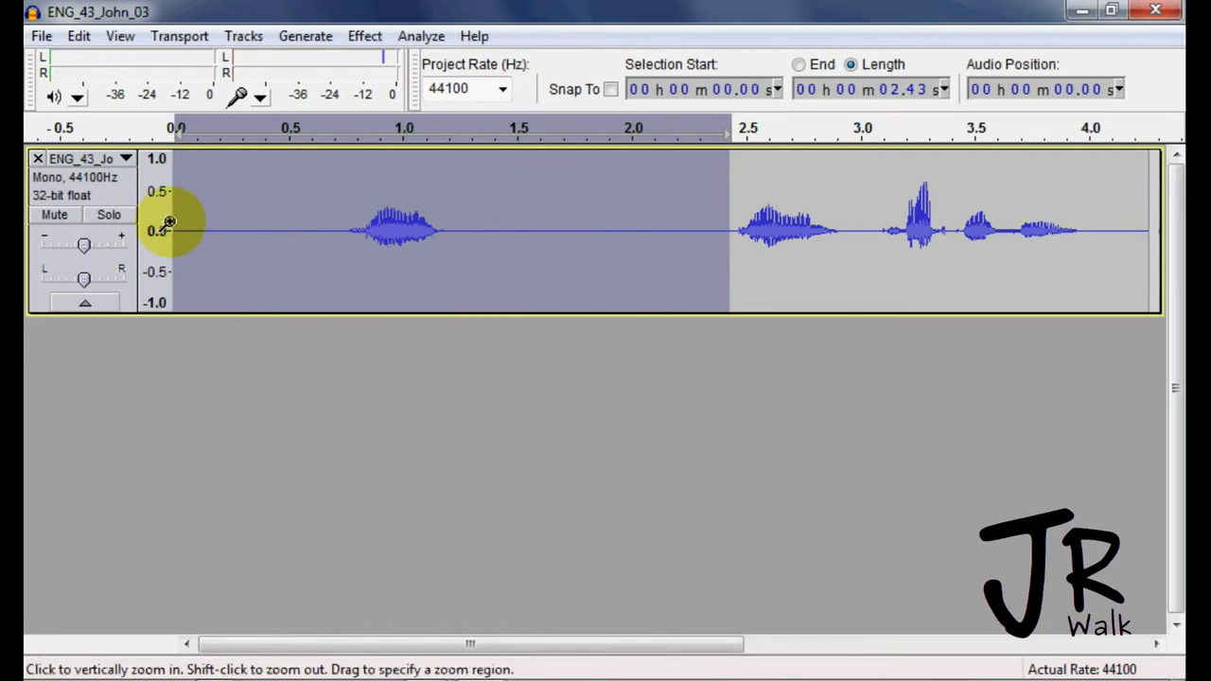
pyautogui.press('Delete')
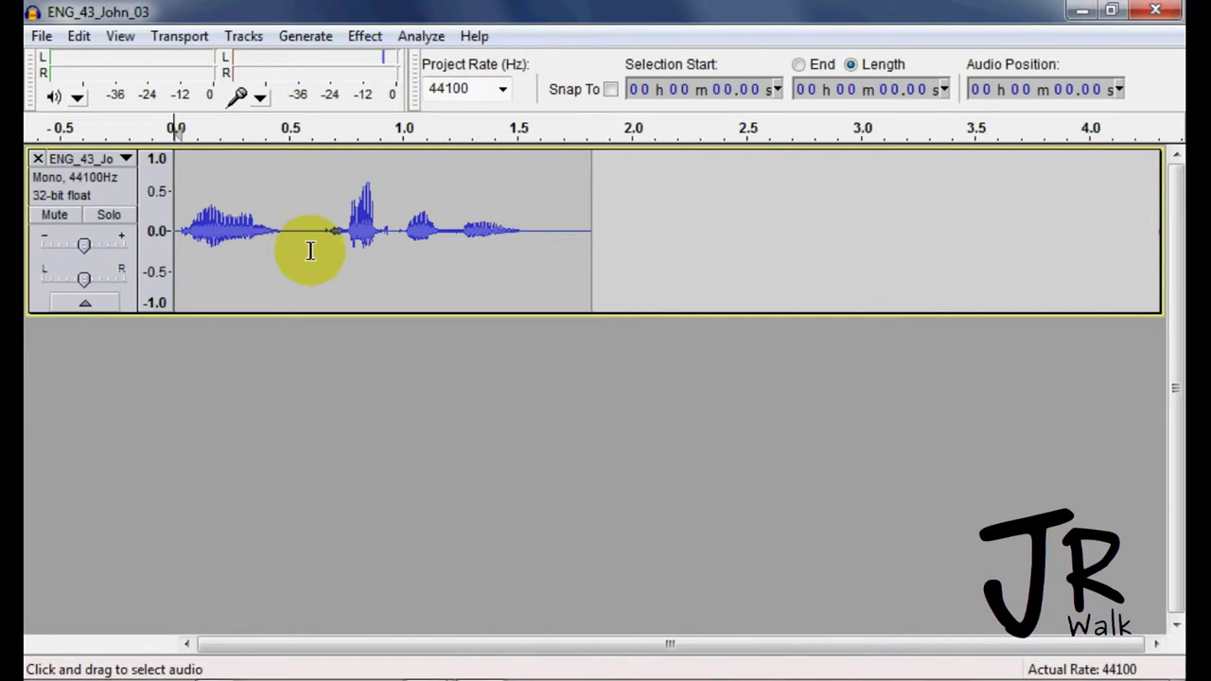
pyautogui.press('space')
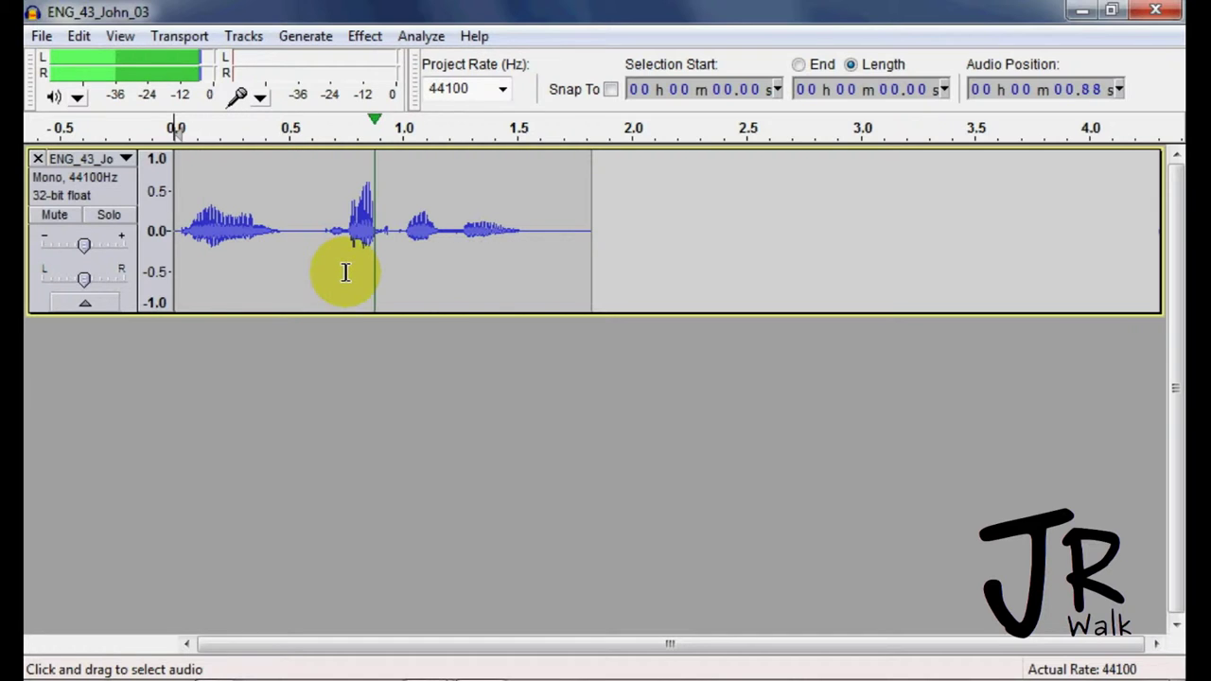
# Step: Add a label without text at the end of the recording, at 1.83 seconds
pyautogui.click(594, 268)
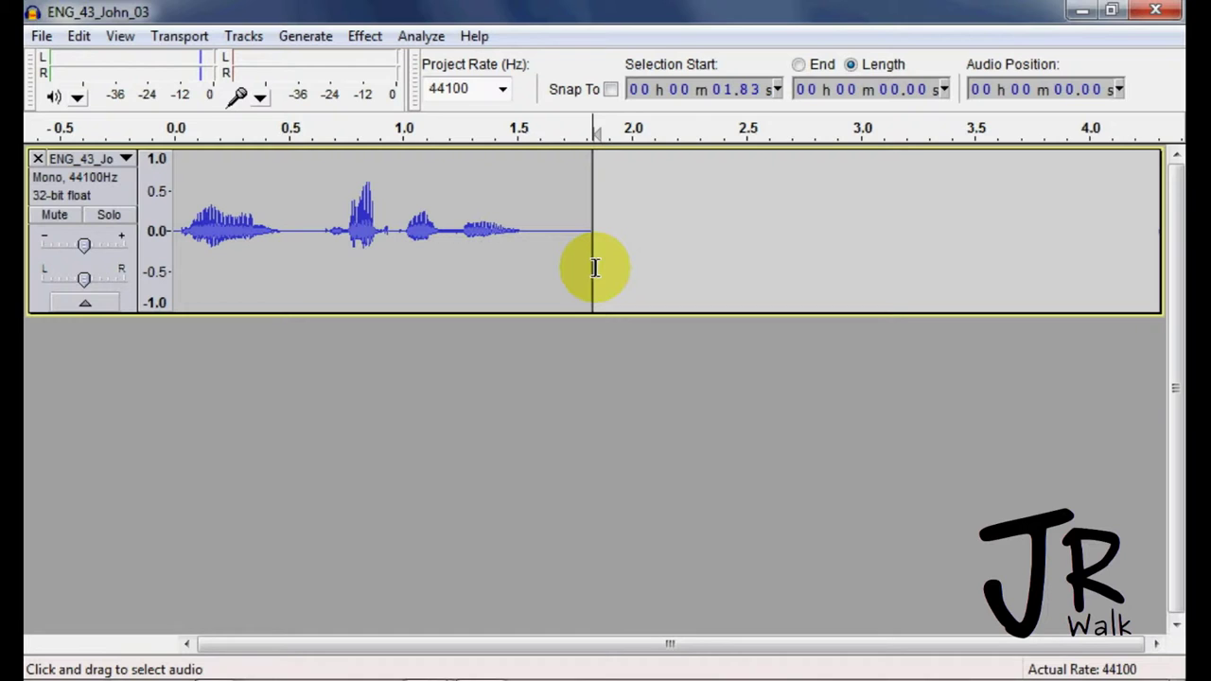
pyautogui.hotkey('ctrl', 'b')
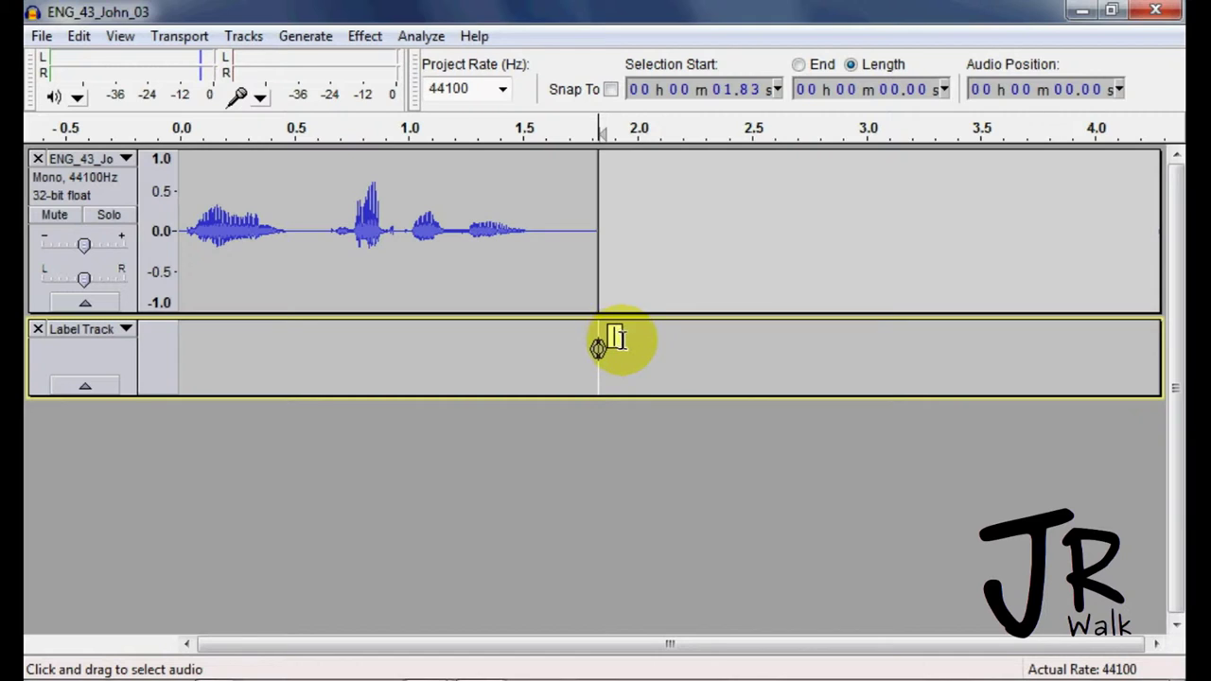
pyautogui.write('r')
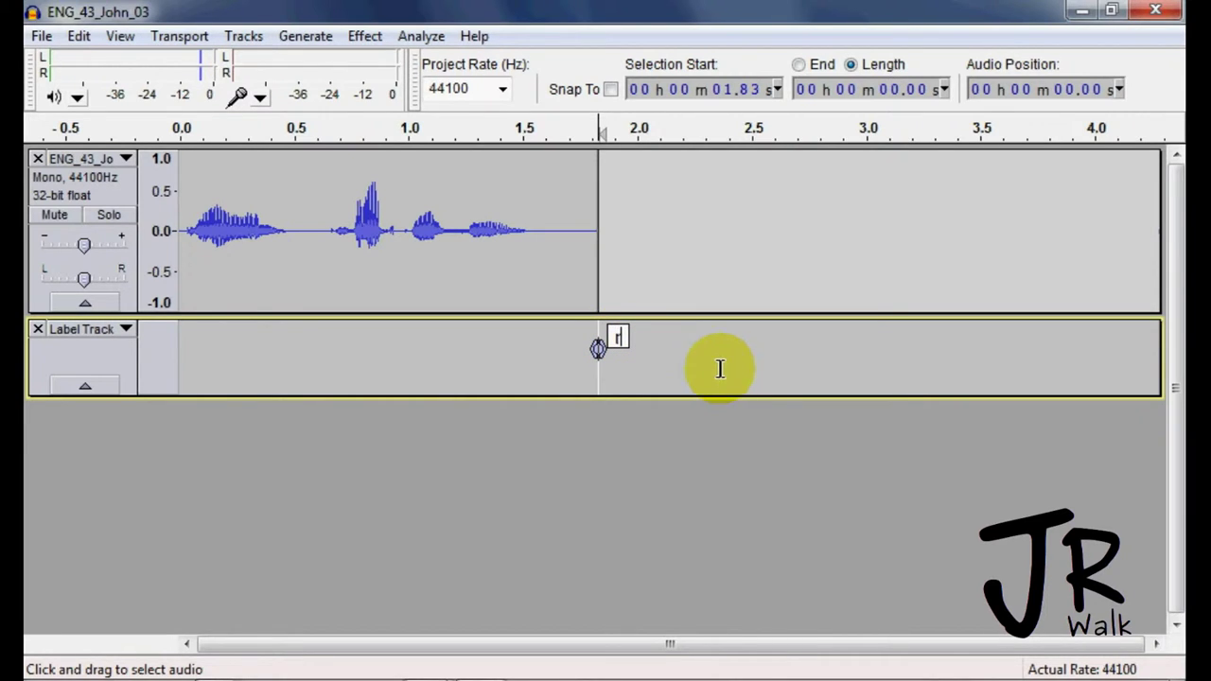
pyautogui.press('BackSpace')
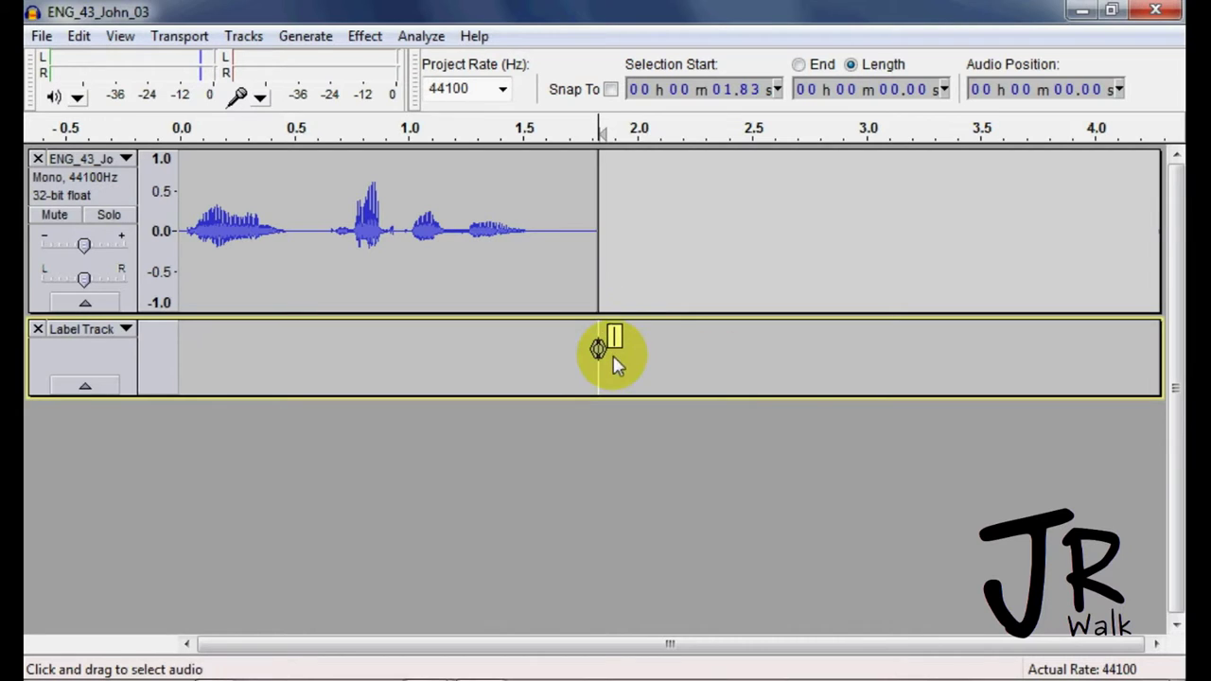
# Step: Append a second recorded take to the end of the existing track, stopping at about 7.6 seconds
pyautogui.click(589, 248)
pyautogui.moveTo(594, 271); pyautogui.dragTo(571, 234)
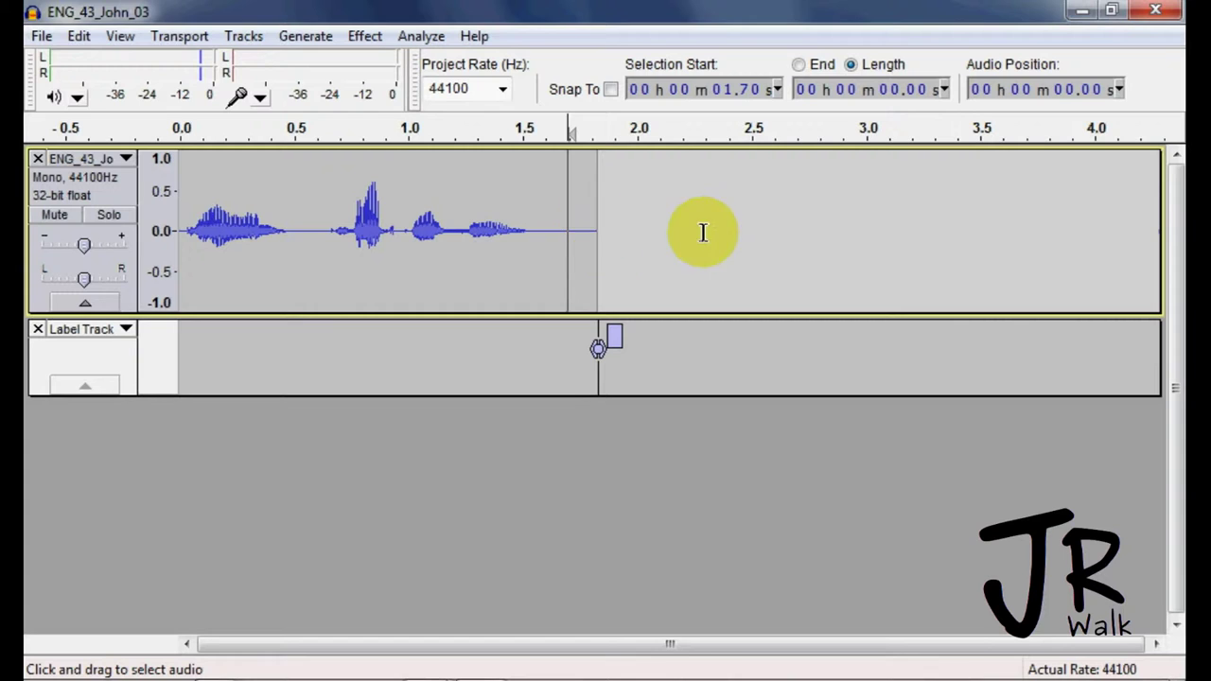
pyautogui.moveTo(572, 259); pyautogui.dragTo(547, 241)
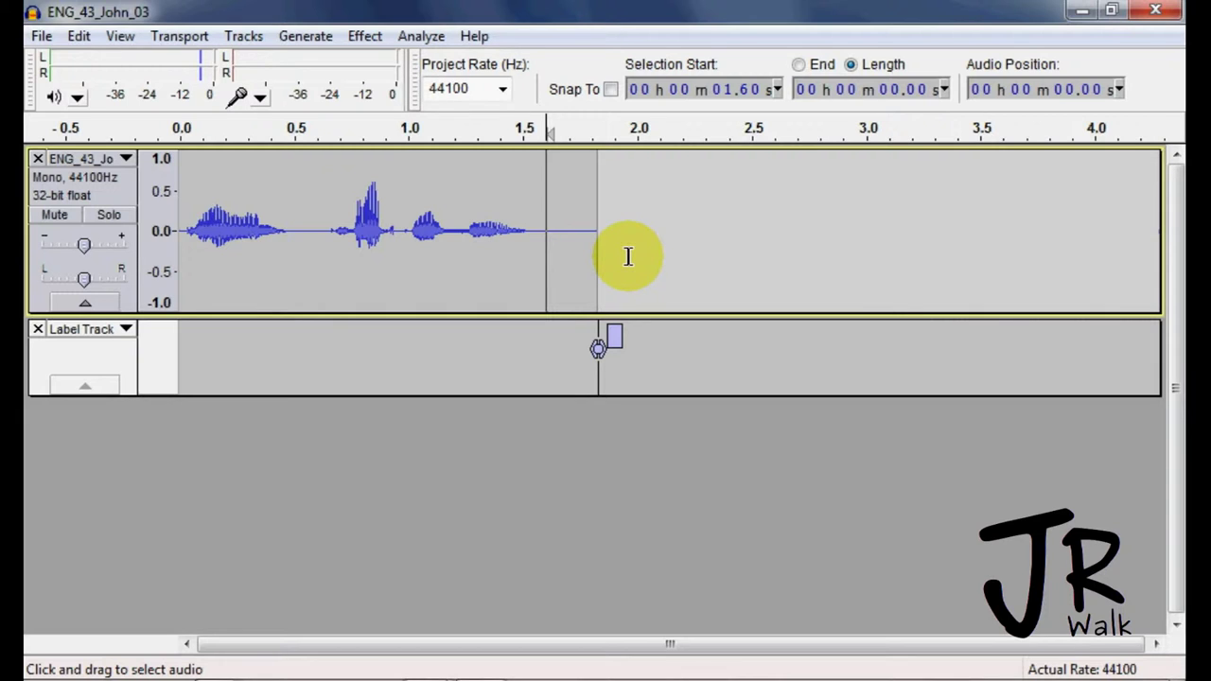
pyautogui.hotkey('shift', 'r')
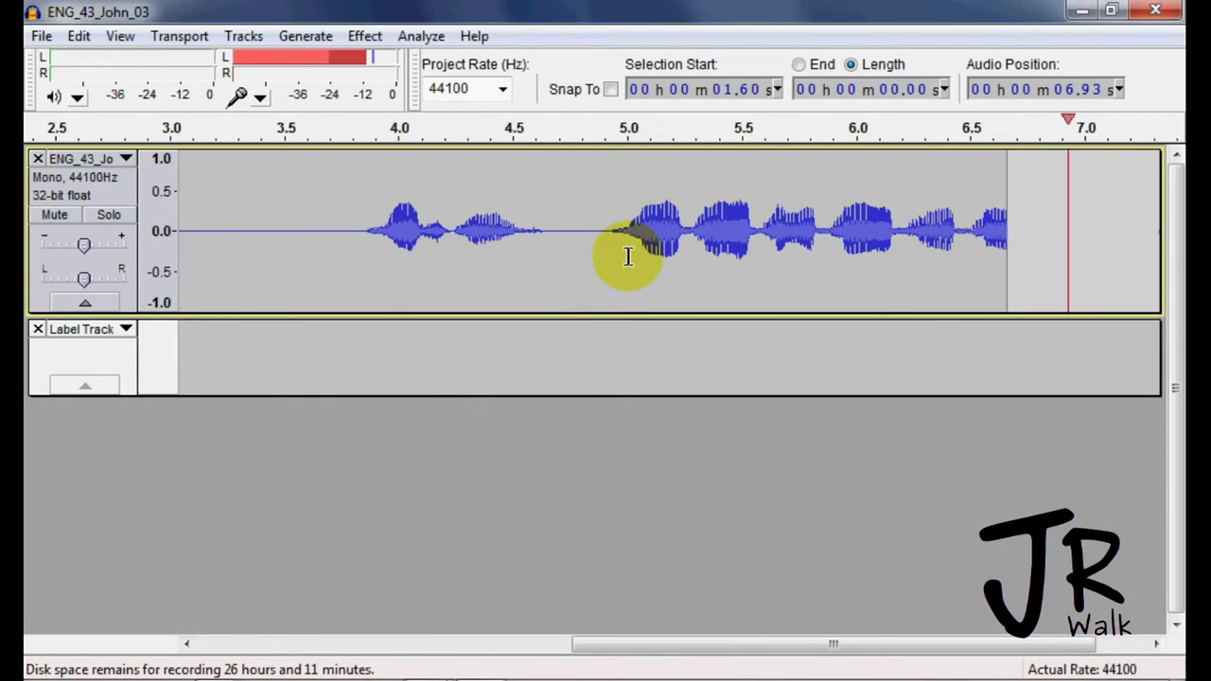
pyautogui.press('space')
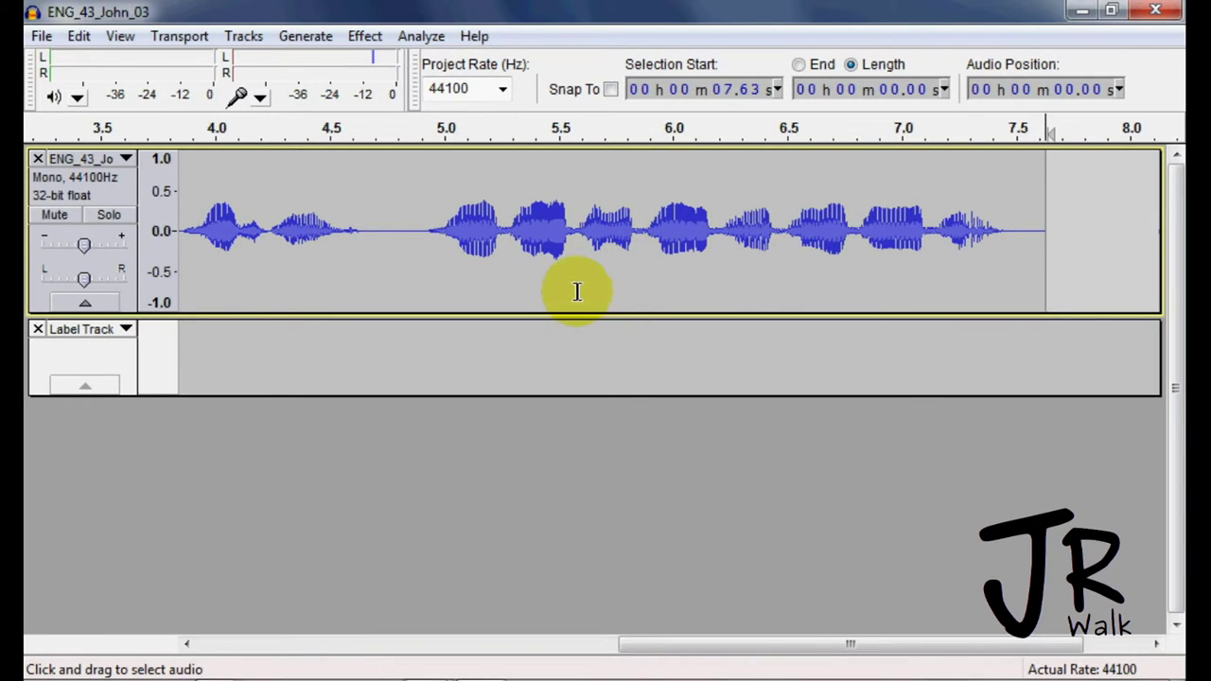
# Step: Review the appended audio beyond the label and undo that recording
pyautogui.keyDown('ctrl'); pyautogui.scroll(-1, 575, 291); pyautogui.keyUp('ctrl')
pyautogui.keyDown('ctrl'); pyautogui.scroll(-1, 575, 291); pyautogui.keyUp('ctrl')
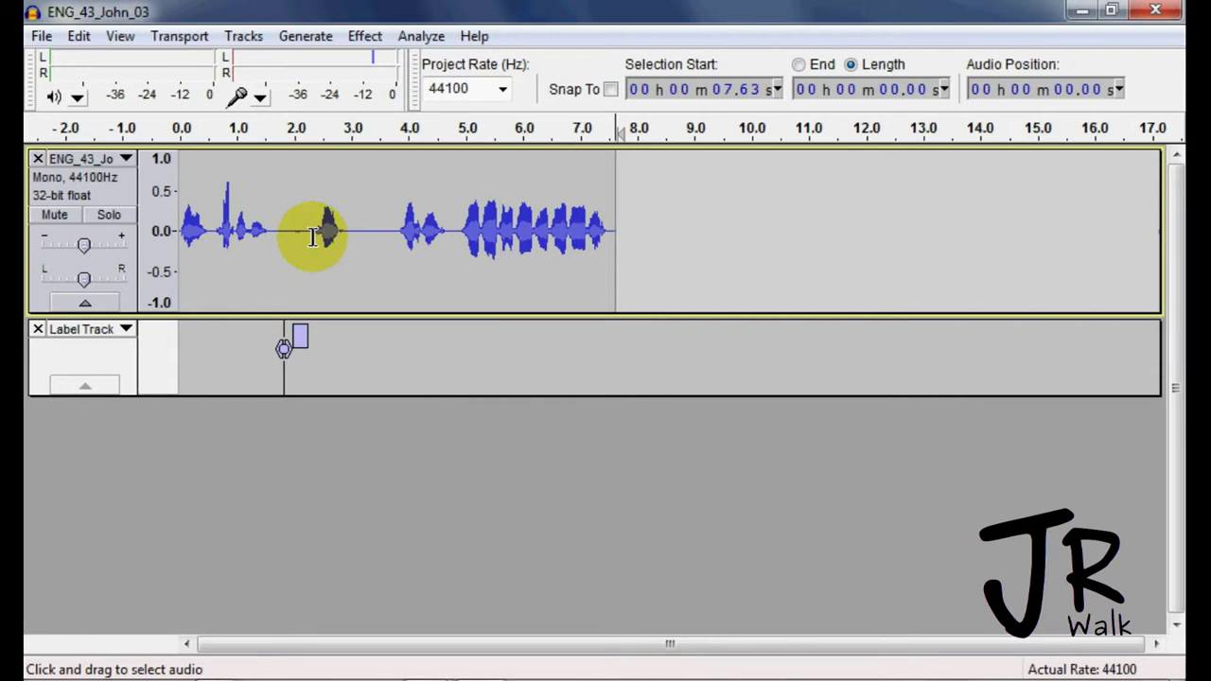
pyautogui.moveTo(309, 236); pyautogui.dragTo(628, 265)
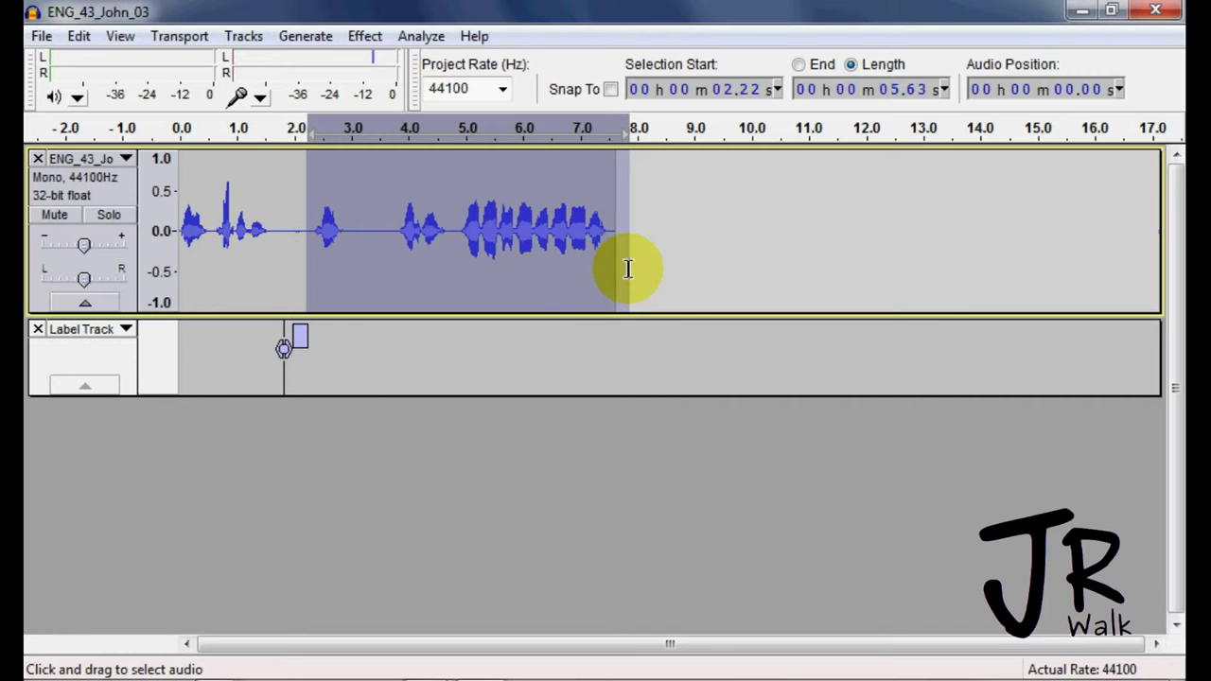
pyautogui.click(458, 251)
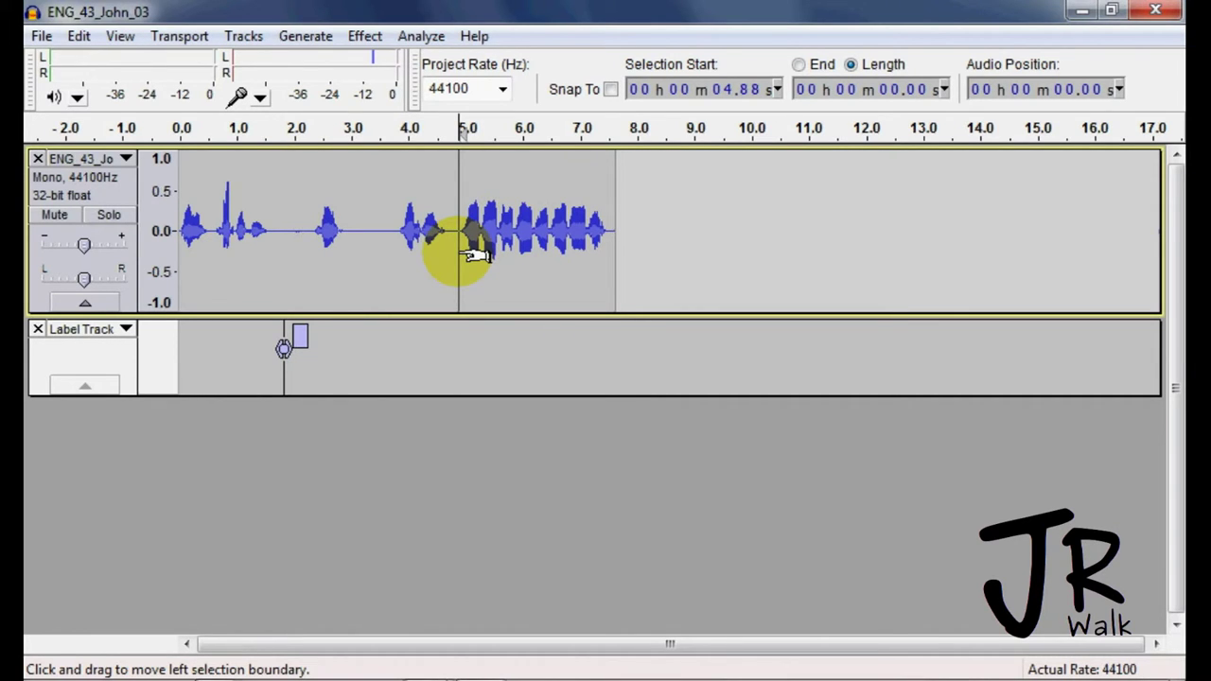
pyautogui.press('End')
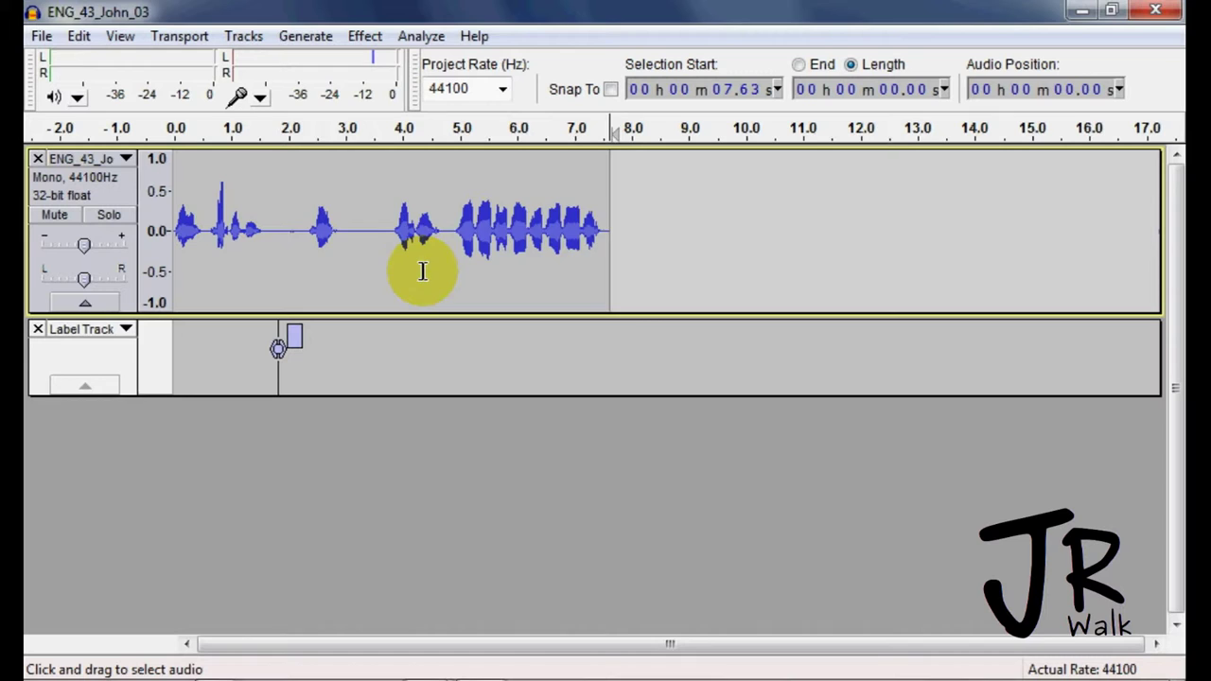
pyautogui.hotkey('ctrl', 'z')
# Step: Record a new appended take on the audio track beyond the label, ending at about 8.8 seconds
pyautogui.click(269, 225)
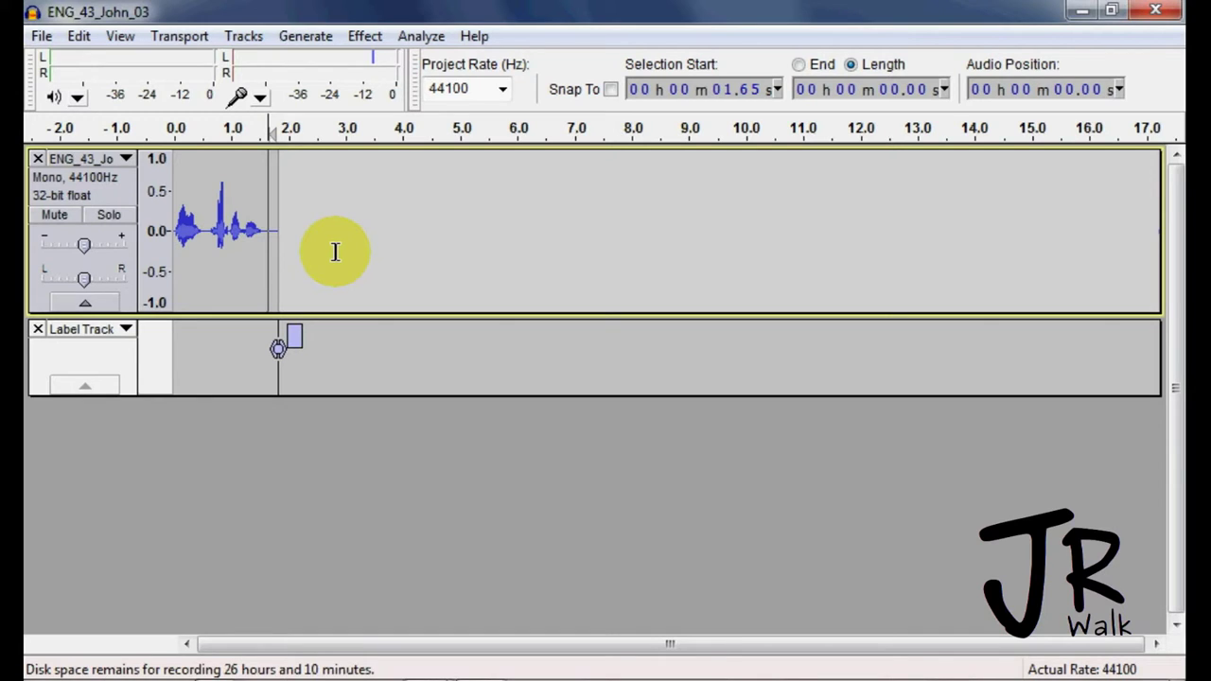
pyautogui.press('r')
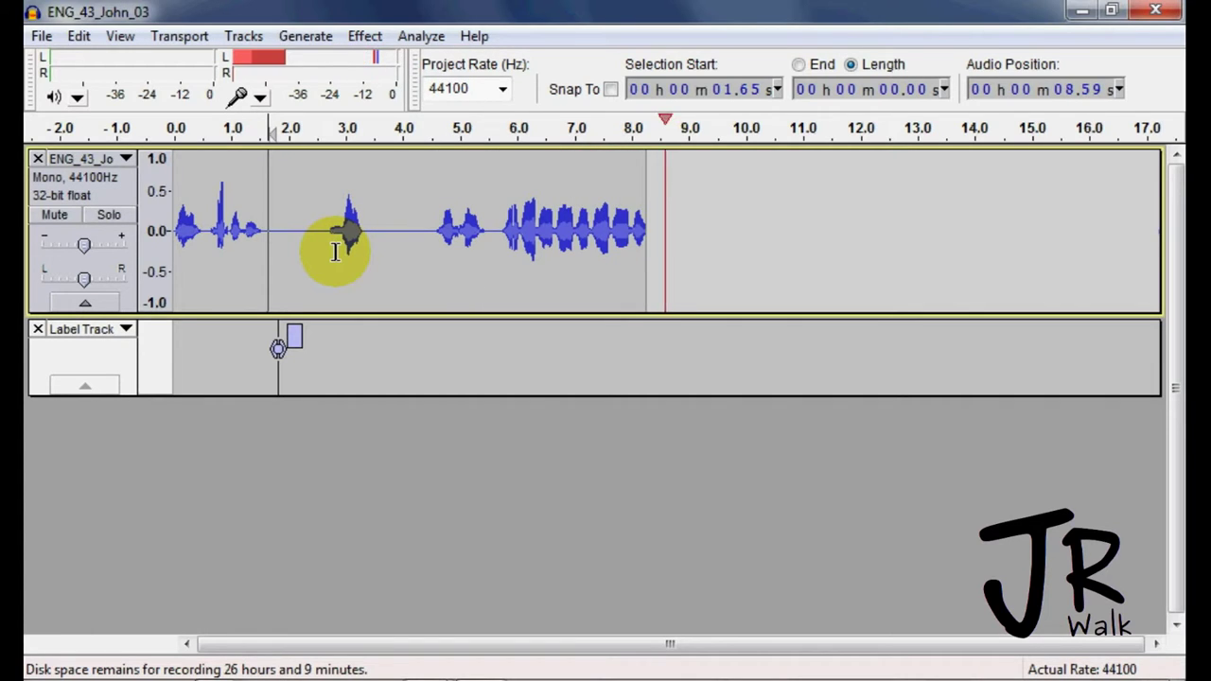
pyautogui.press('space')
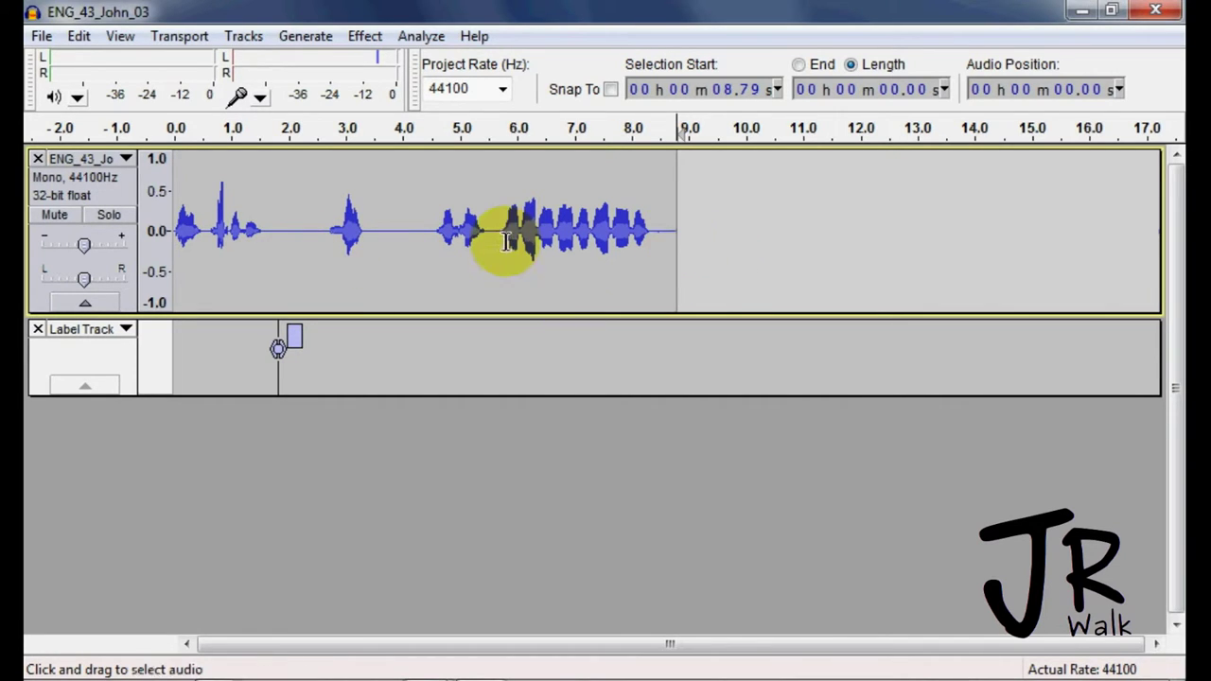
# Step: Delete the 2.71 seconds of audio following the label at 1.83 seconds and play back the join
pyautogui.moveTo(432, 226); pyautogui.dragTo(282, 253)
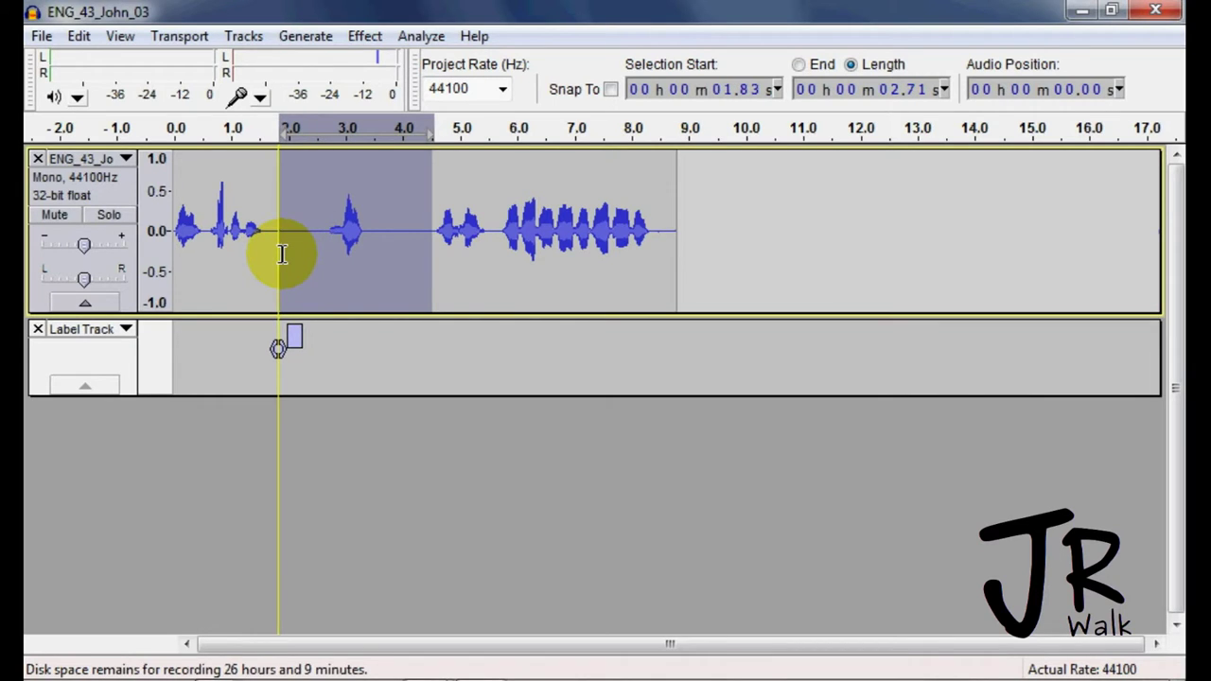
pyautogui.press('Delete')
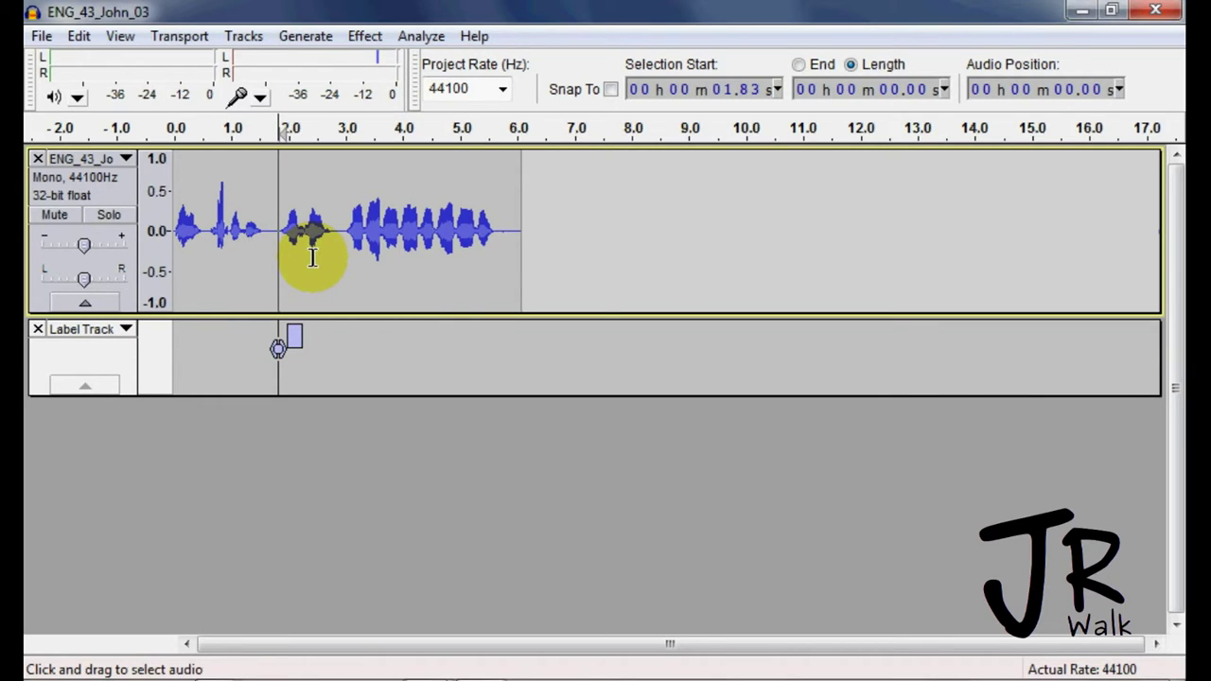
pyautogui.press('space')
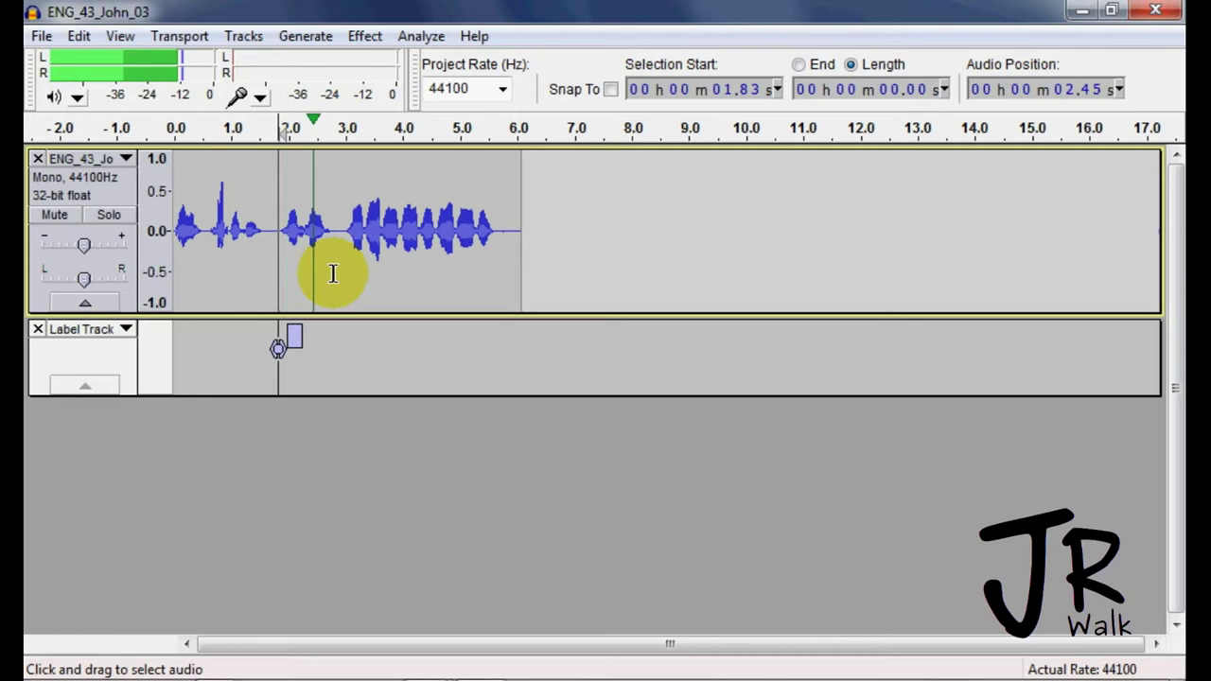
pyautogui.press('x')
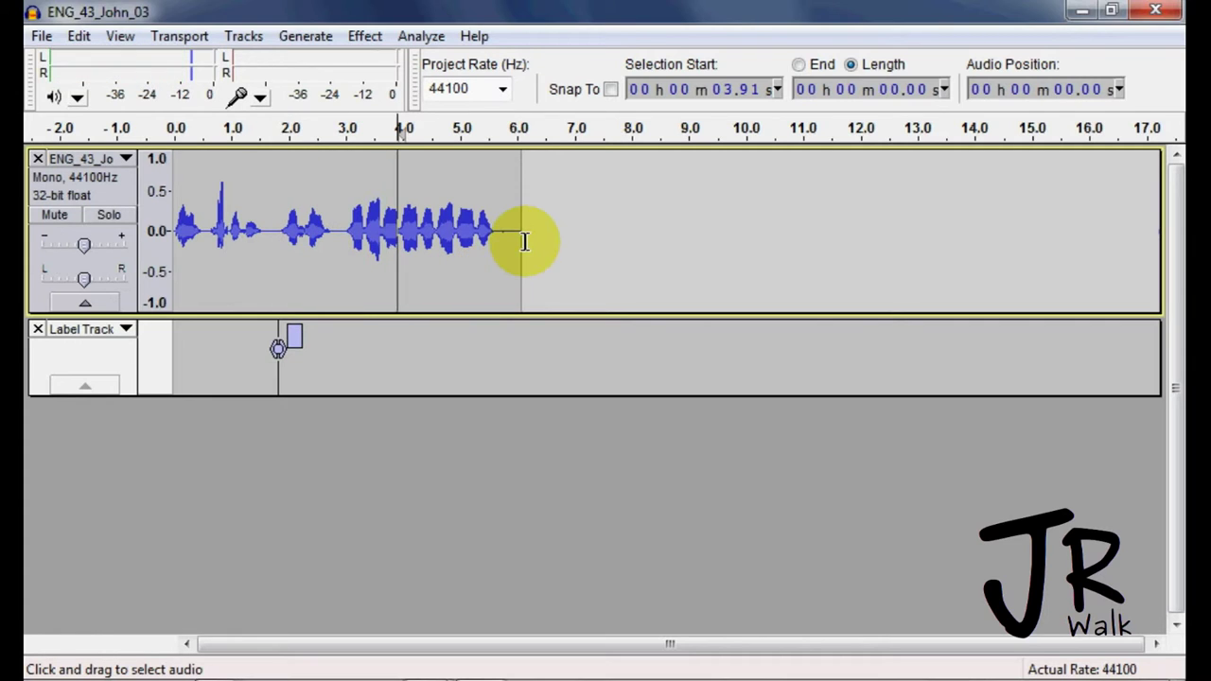
# Step: Add a label without text at the audio's end, at 6.08 seconds, and append a new take ending at about 12.6 seconds
pyautogui.click(523, 241)
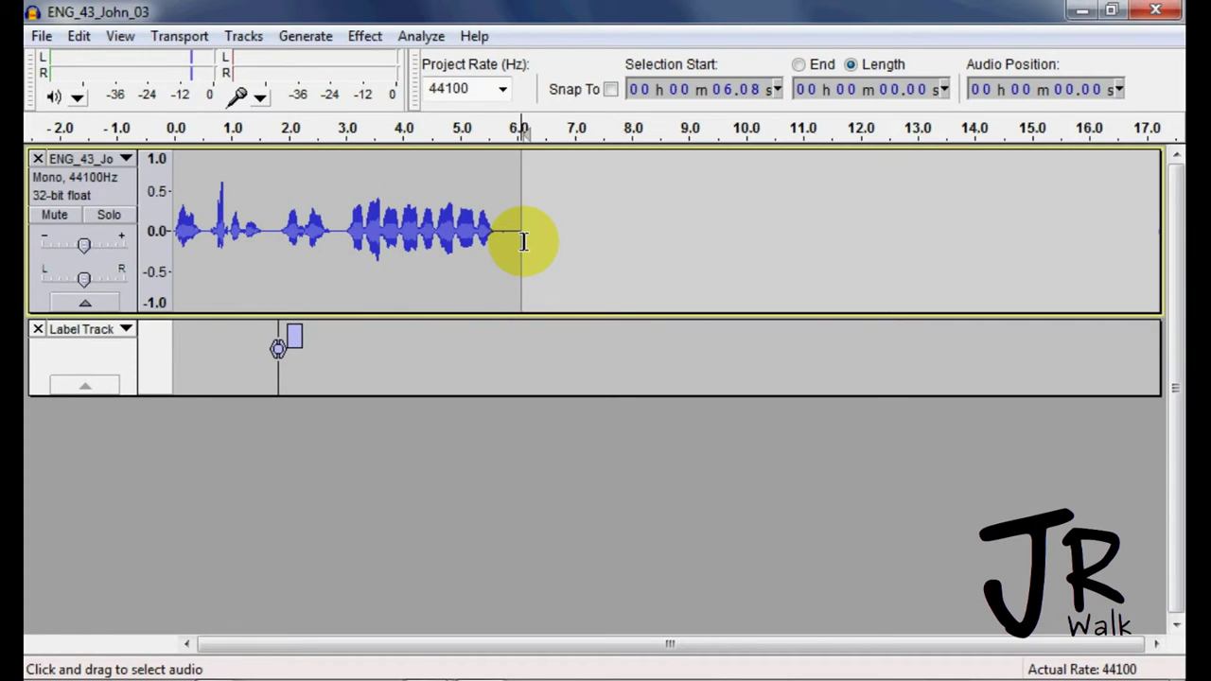
pyautogui.hotkey('ctrl', 'b')
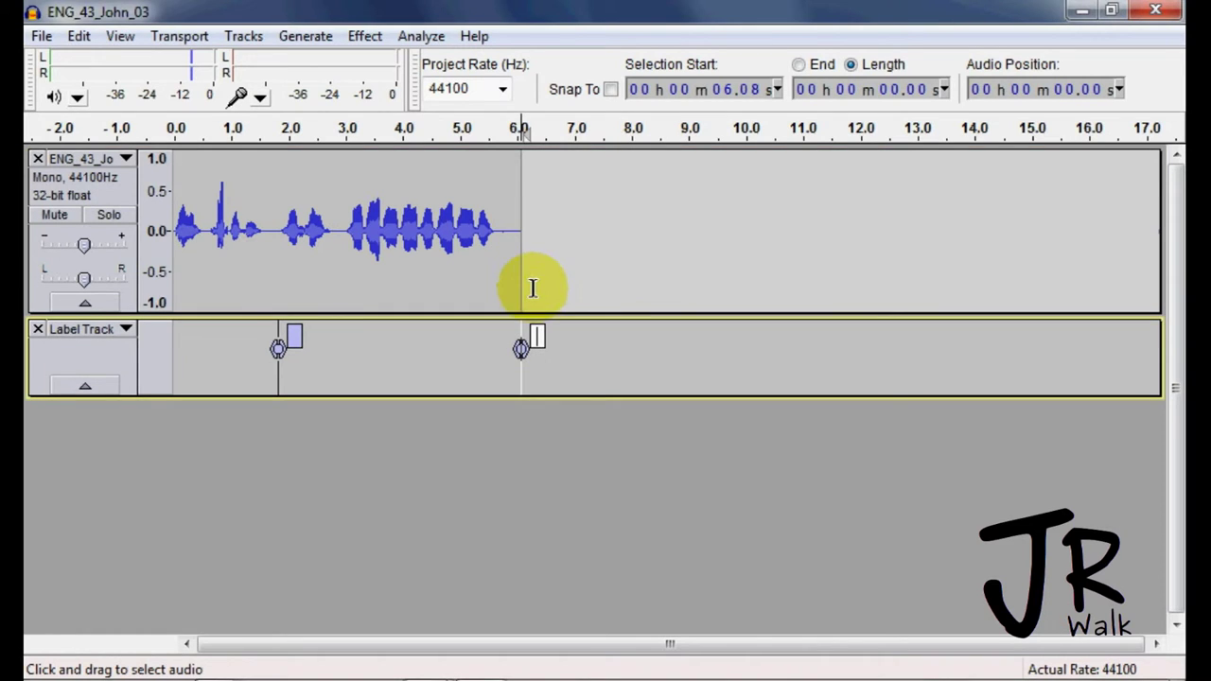
pyautogui.click(510, 228)
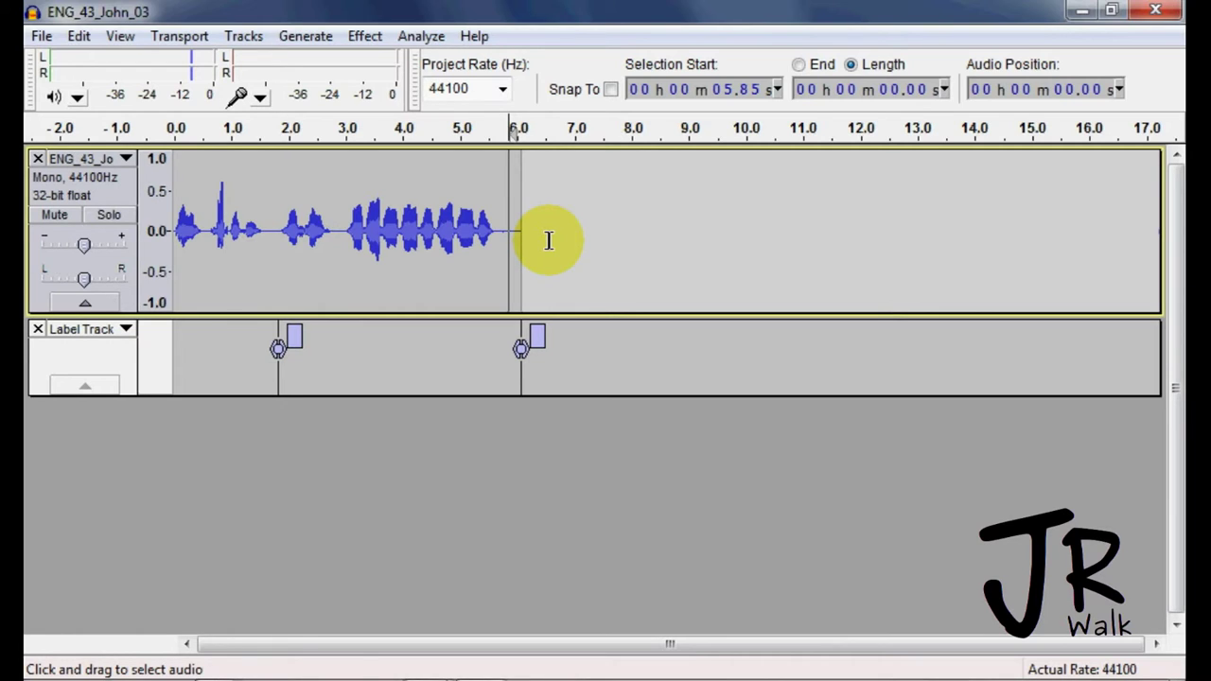
pyautogui.press('r')
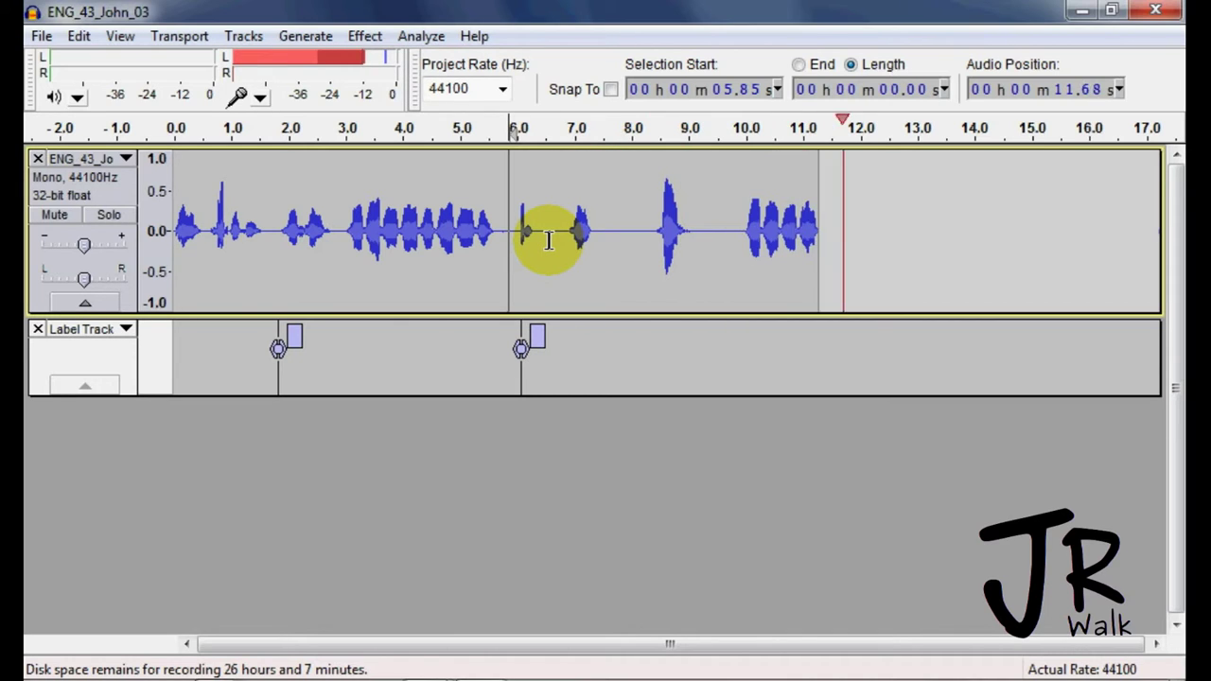
pyautogui.press('space')
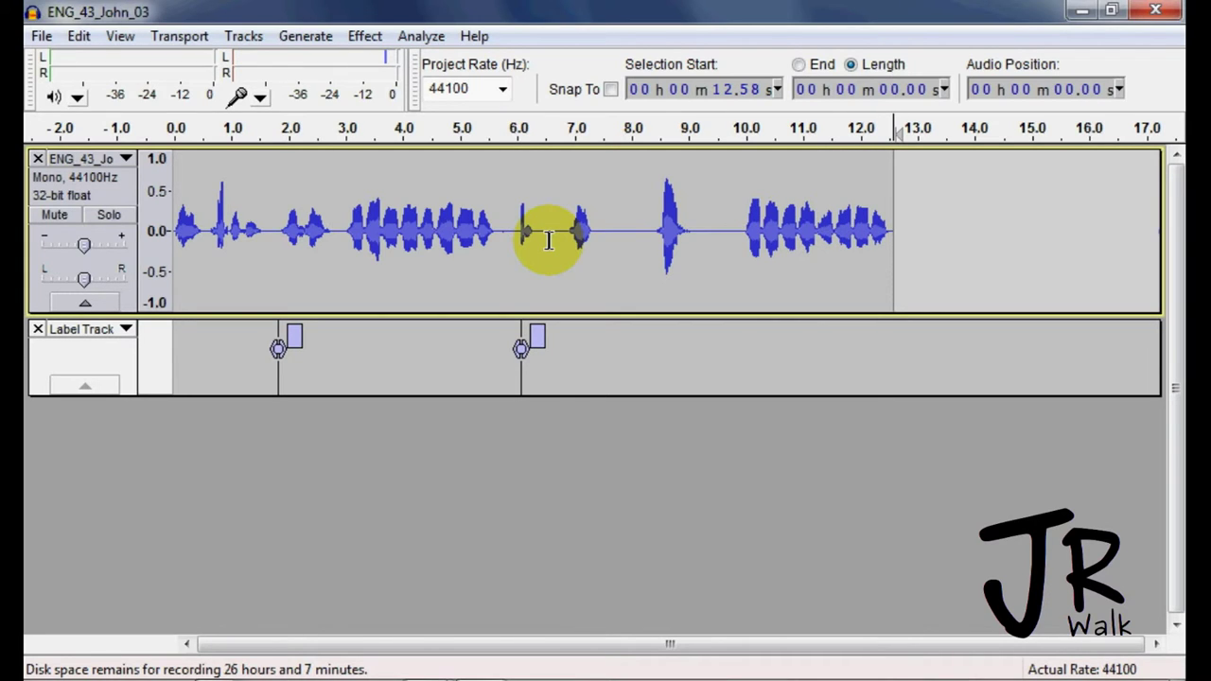
# Step: Remove the unwanted 2.25 seconds at the start of the new take, from 6.08 seconds, and listen to the result
pyautogui.moveTo(649, 230); pyautogui.dragTo(522, 236)
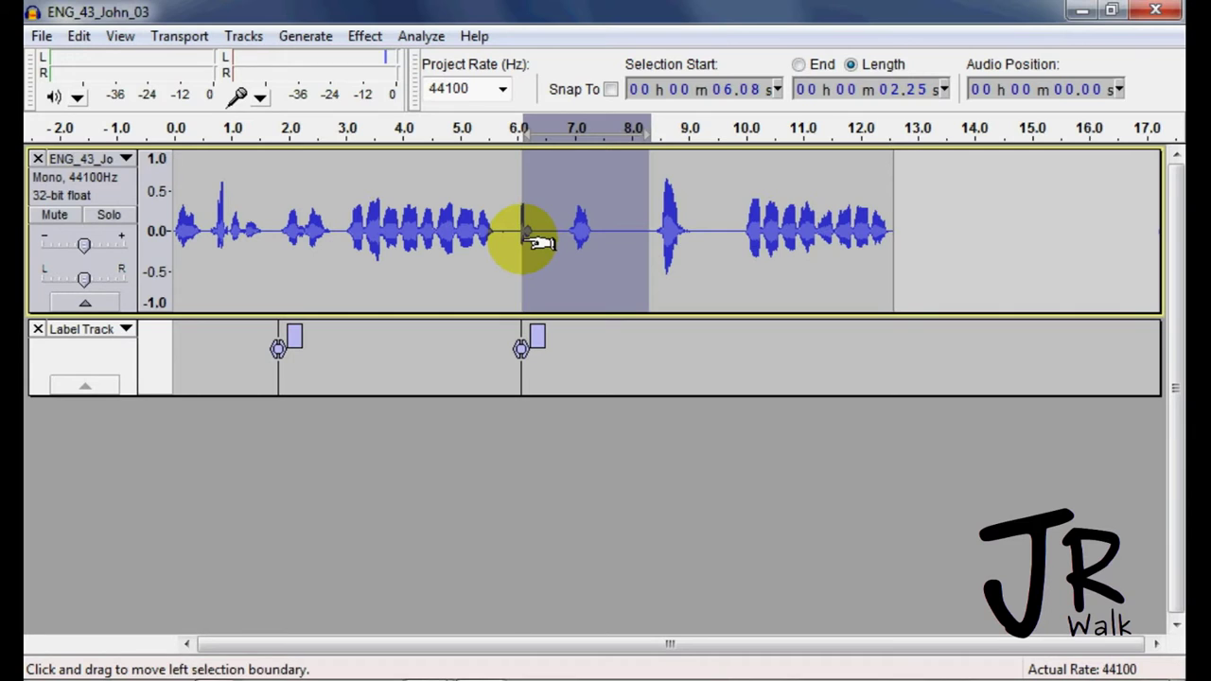
pyautogui.press('Delete')
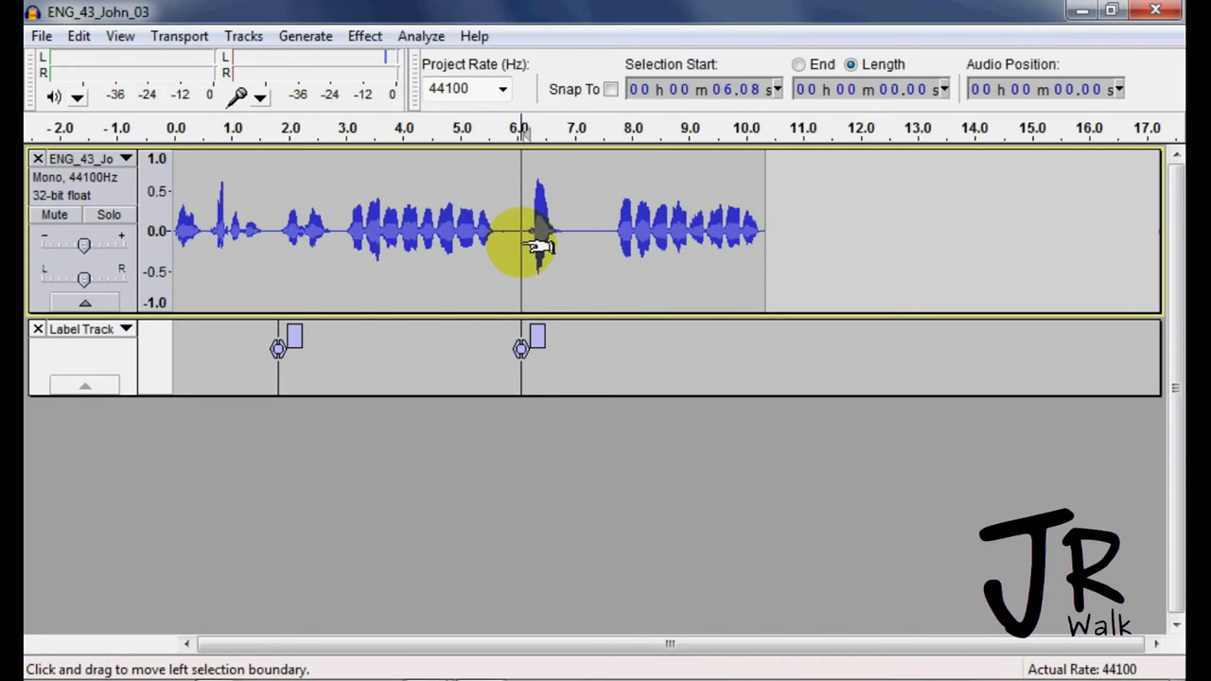
pyautogui.press('space')
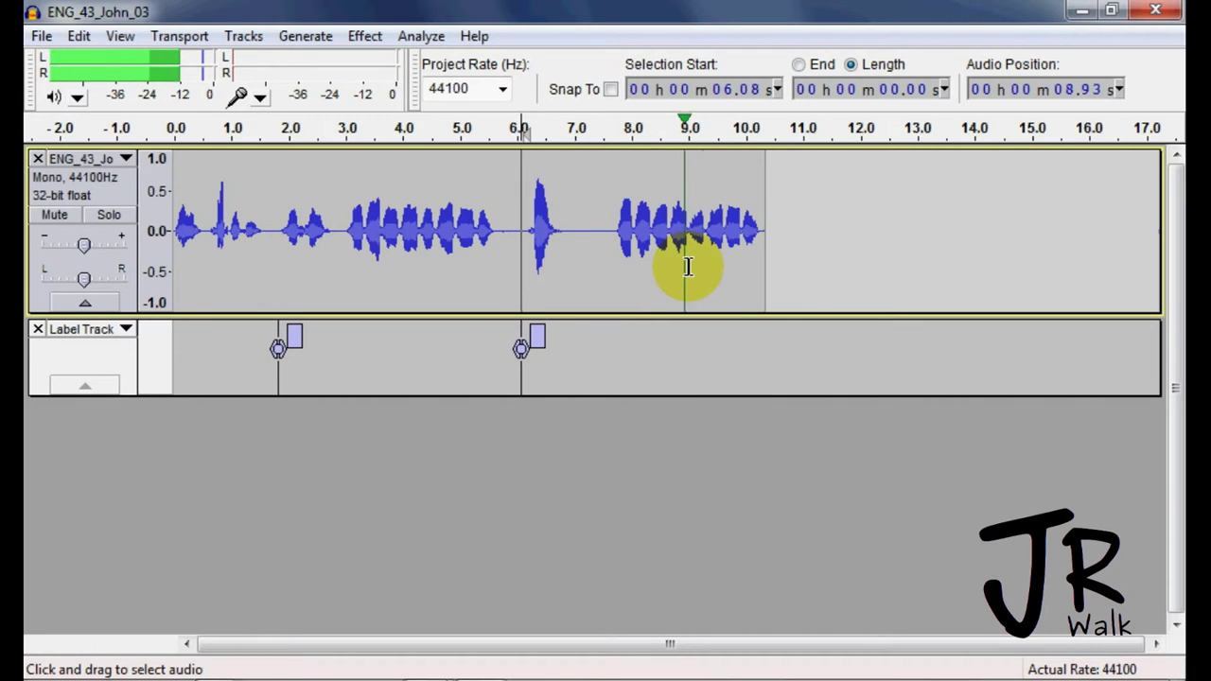
# Step: Place a label without text at 10.33 seconds, the audio's end, and append another take ending at about 16.5 seconds
pyautogui.click(767, 244)
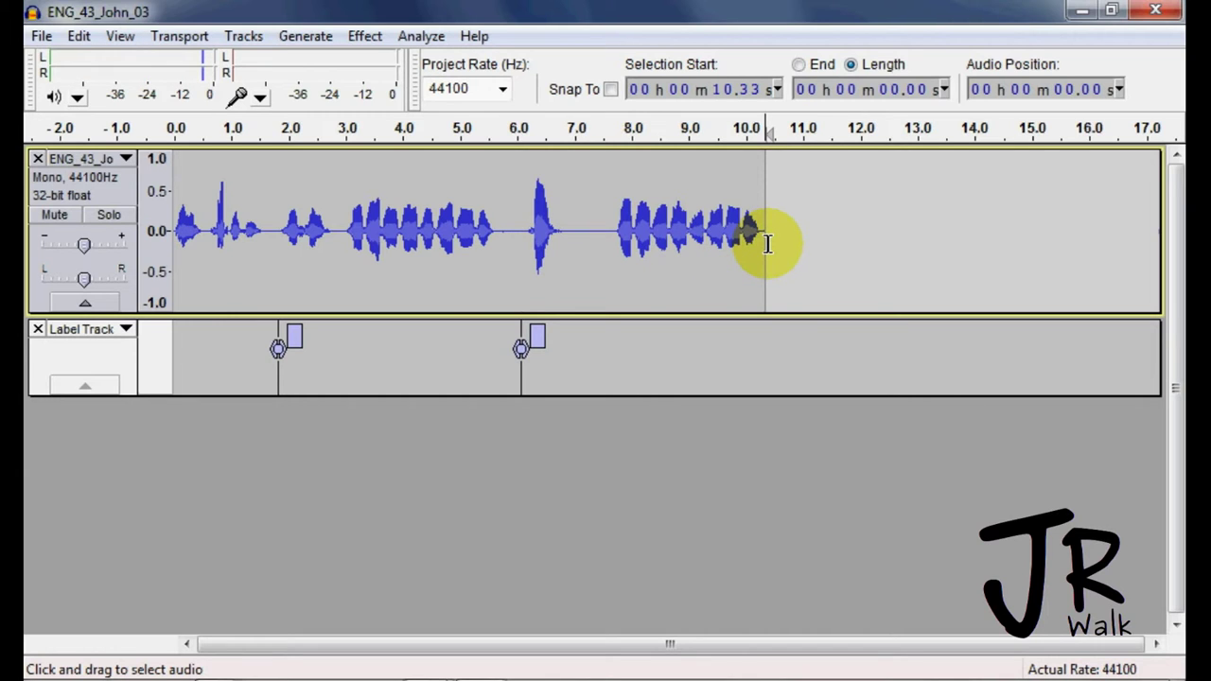
pyautogui.hotkey('ctrl', 'b')
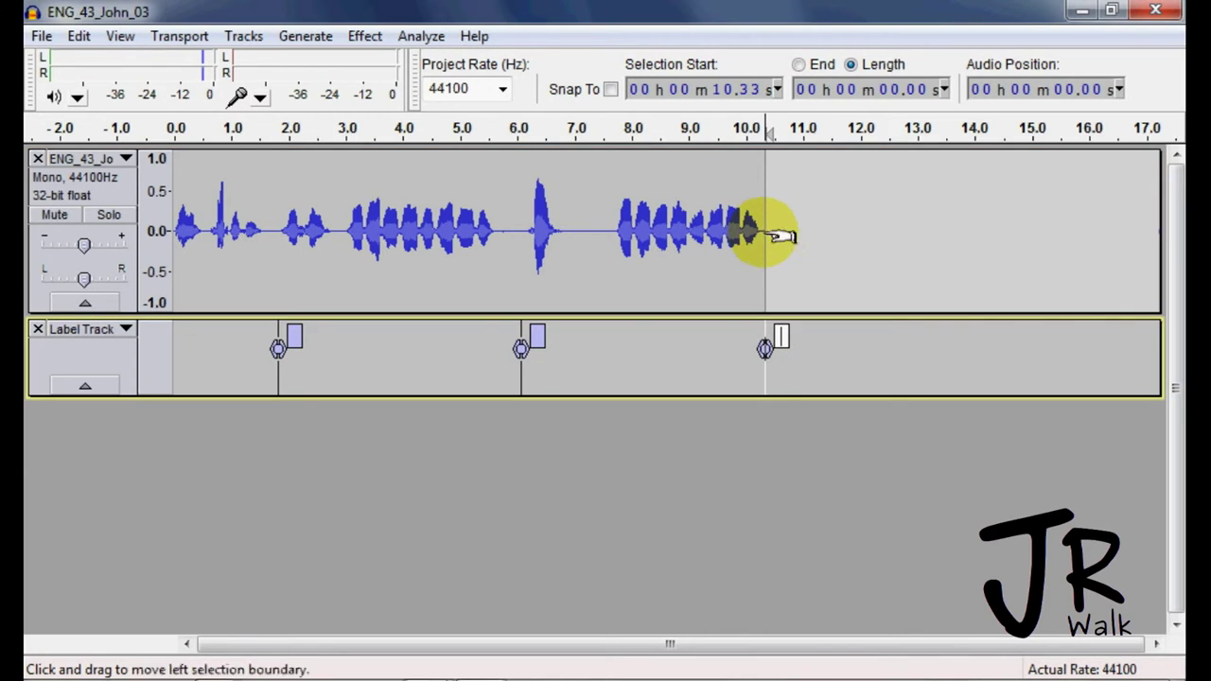
pyautogui.click(761, 238)
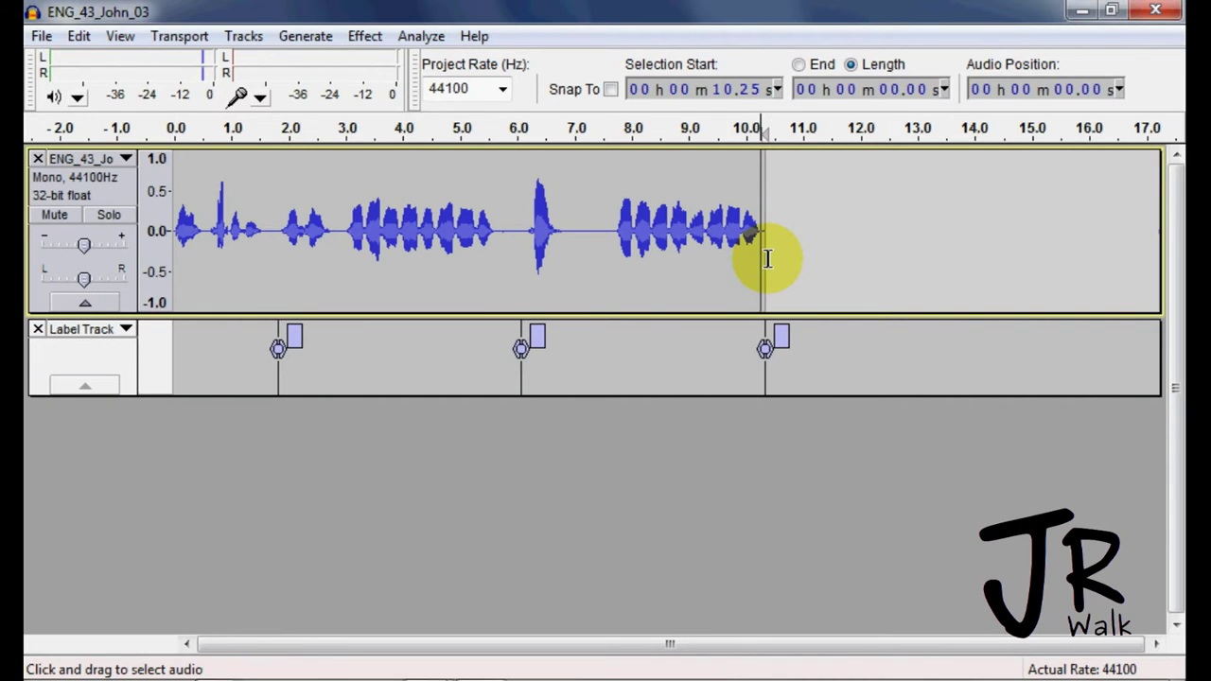
pyautogui.hotkey('shift', 'r')
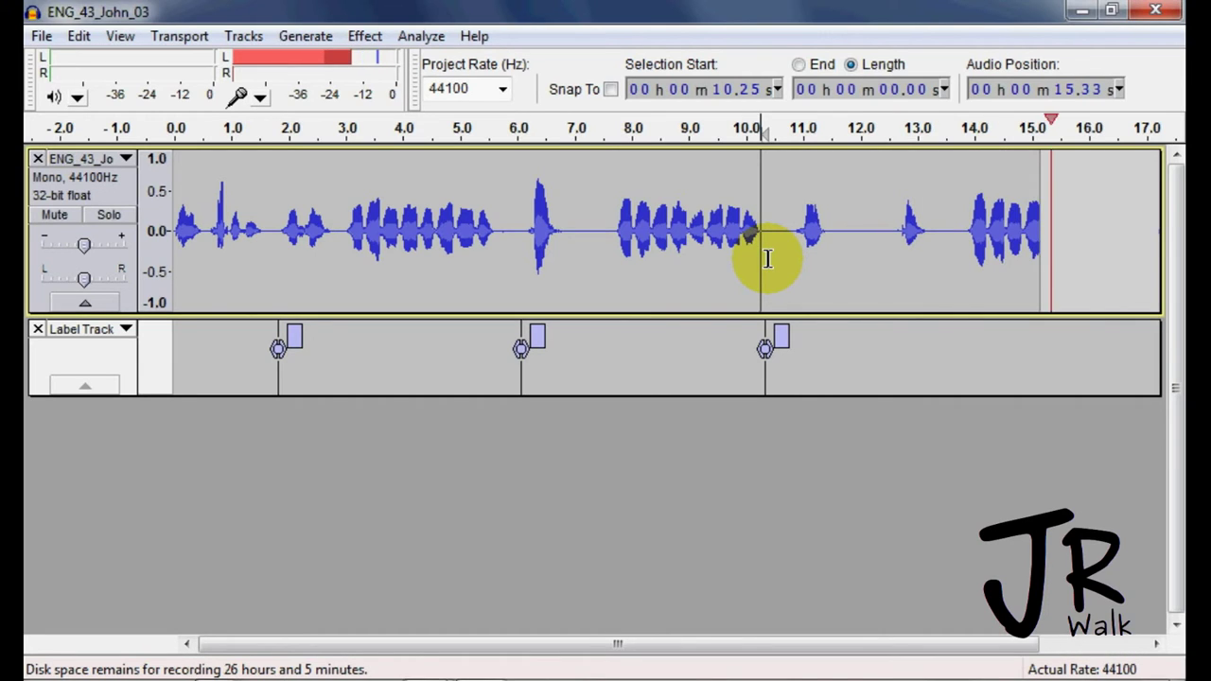
pyautogui.press('space')
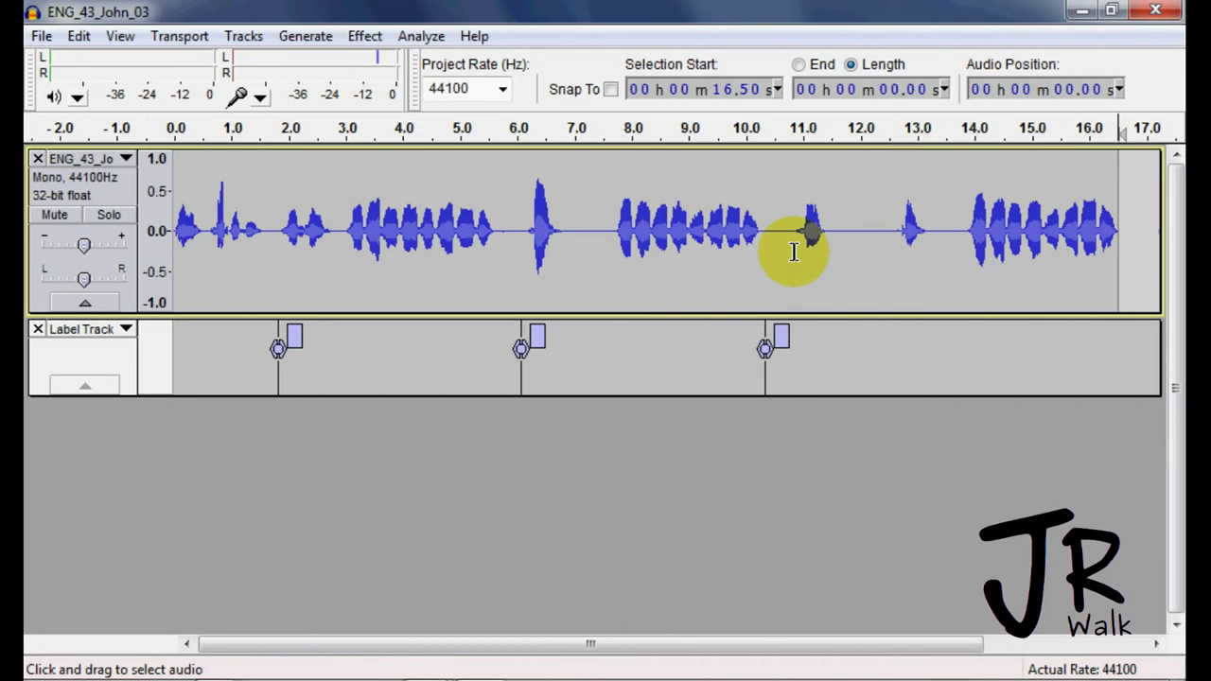
# Step: Cut out the 2.12 seconds of audio starting at 10.55 seconds in the last take and play back the edit
pyautogui.click(842, 263)
pyautogui.hotkey('ctrl', '3')
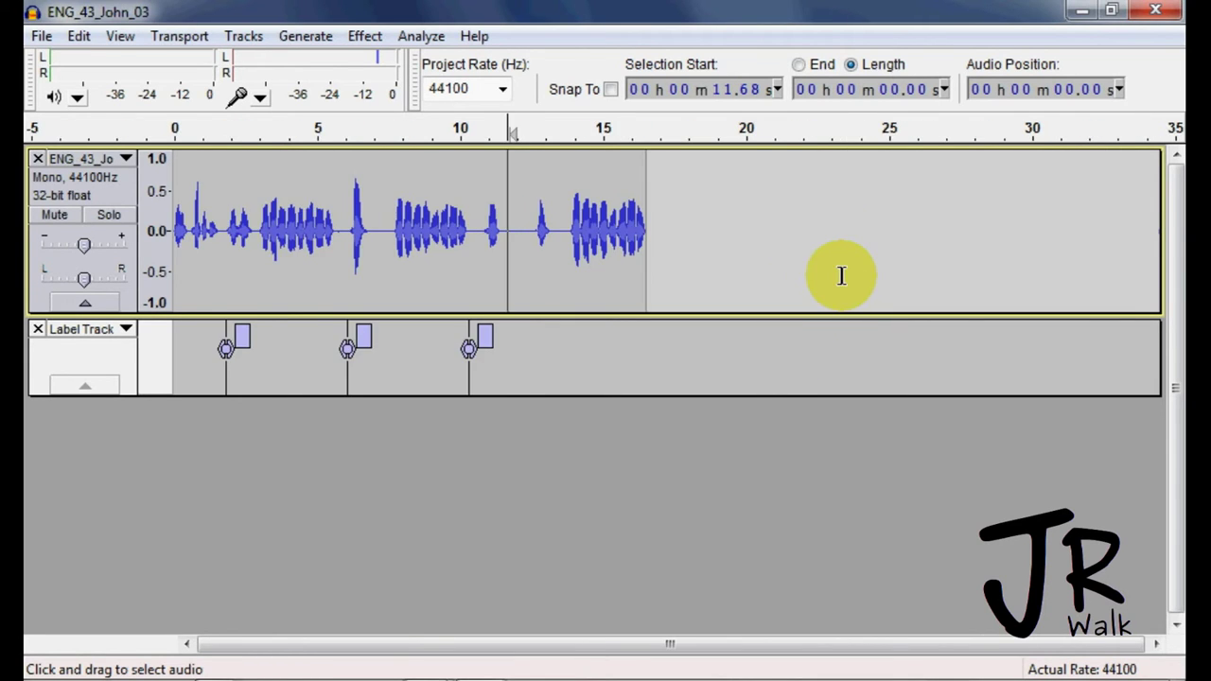
pyautogui.hotkey('ctrl', '1')
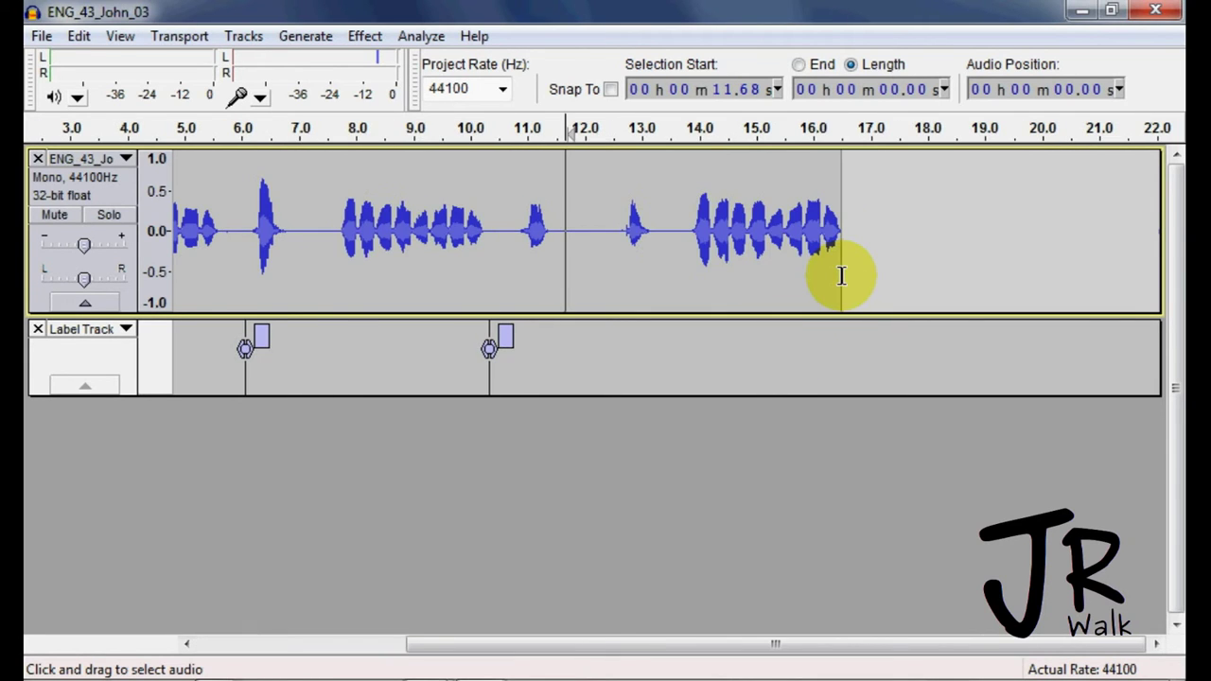
pyautogui.click(671, 234)
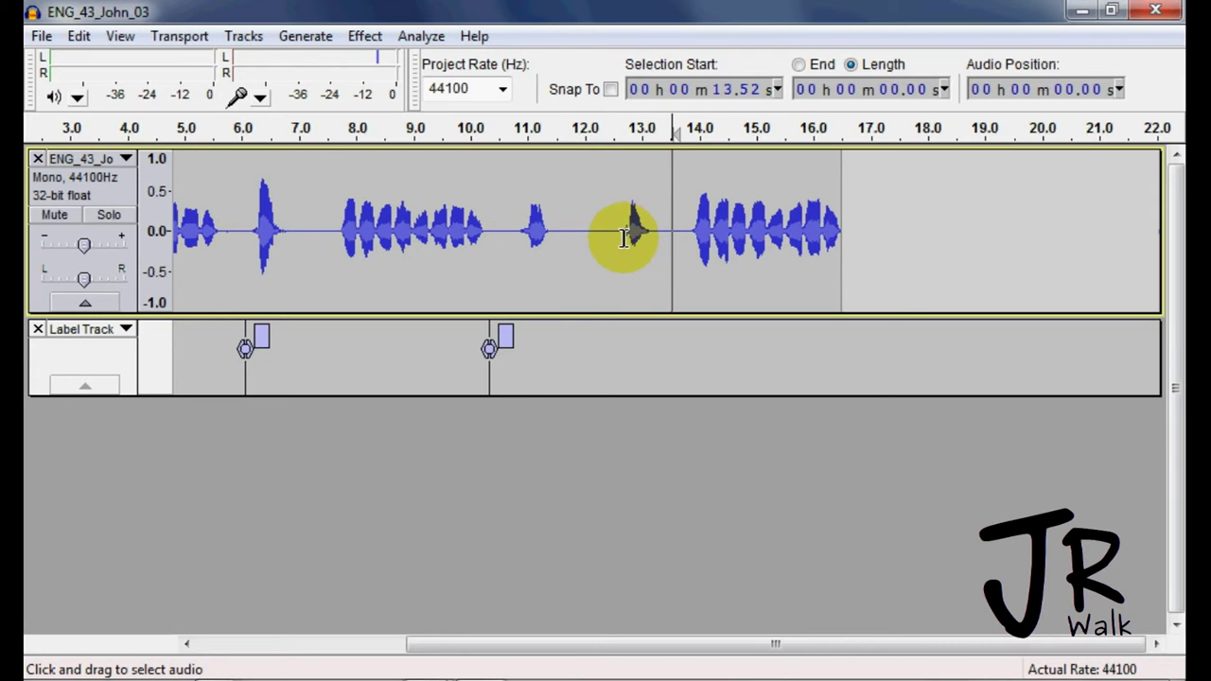
pyautogui.moveTo(623, 232); pyautogui.dragTo(614, 235)
pyautogui.keyDown('shift'); pyautogui.click(502, 261); pyautogui.keyUp('shift')
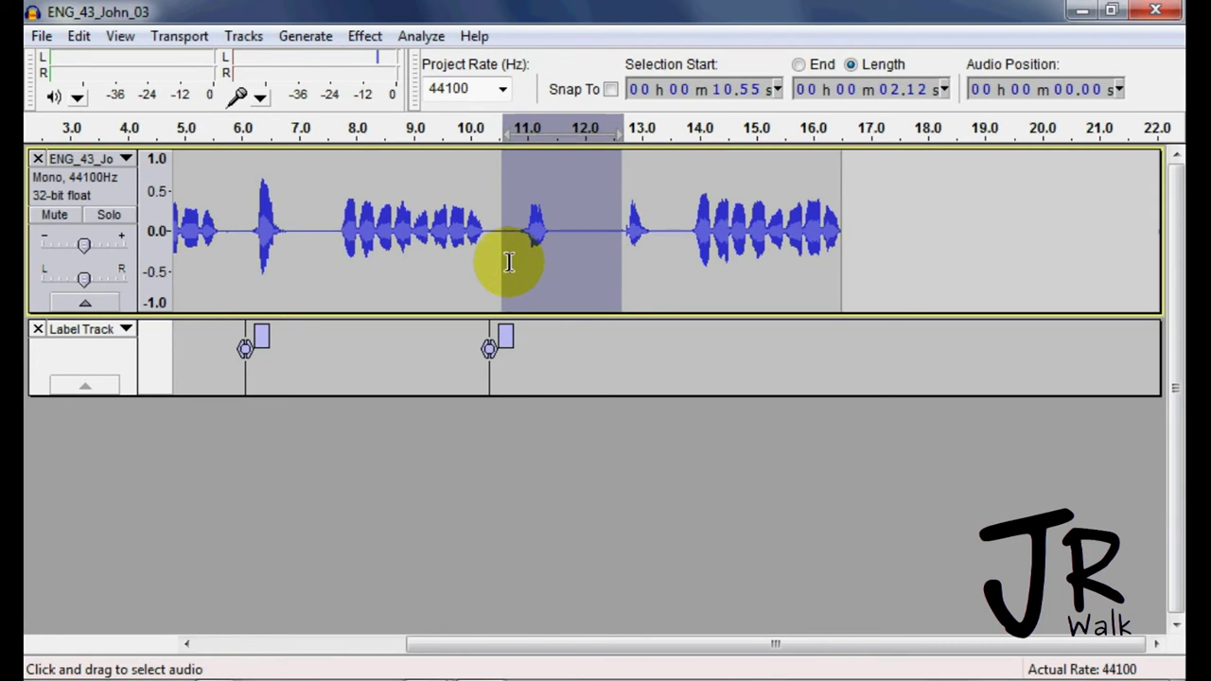
pyautogui.press('Delete')
pyautogui.press('space')
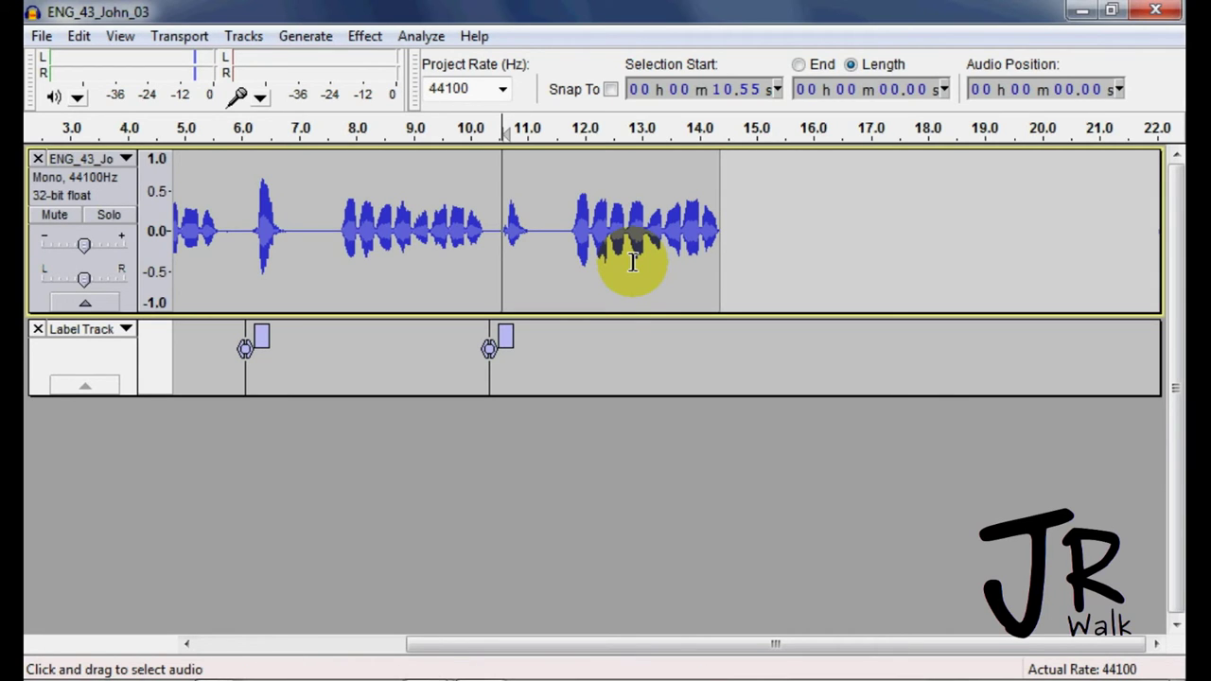
# Step: Export the recording to the 01 Originals folder as ENG_43_John_03 in WAV signed 16 bit PCM, accepting the existing metadata
pyautogui.moveTo(654, 646); pyautogui.dragTo(437, 647)
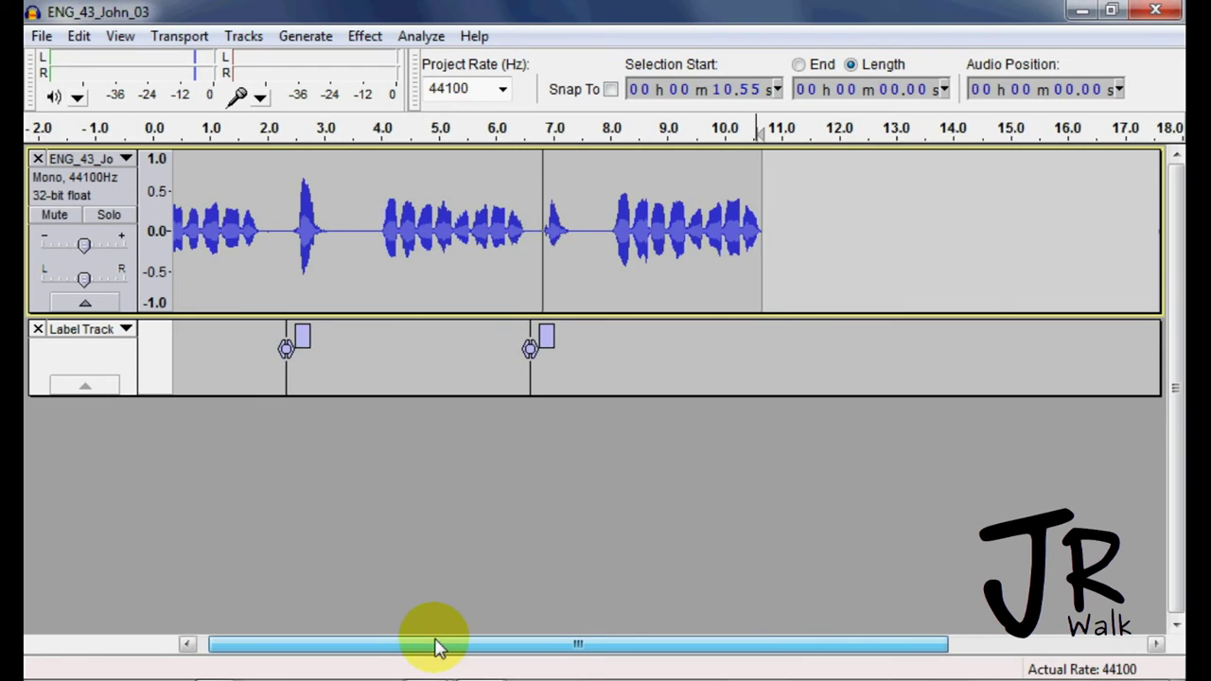
pyautogui.hotkey('ctrl', '1')
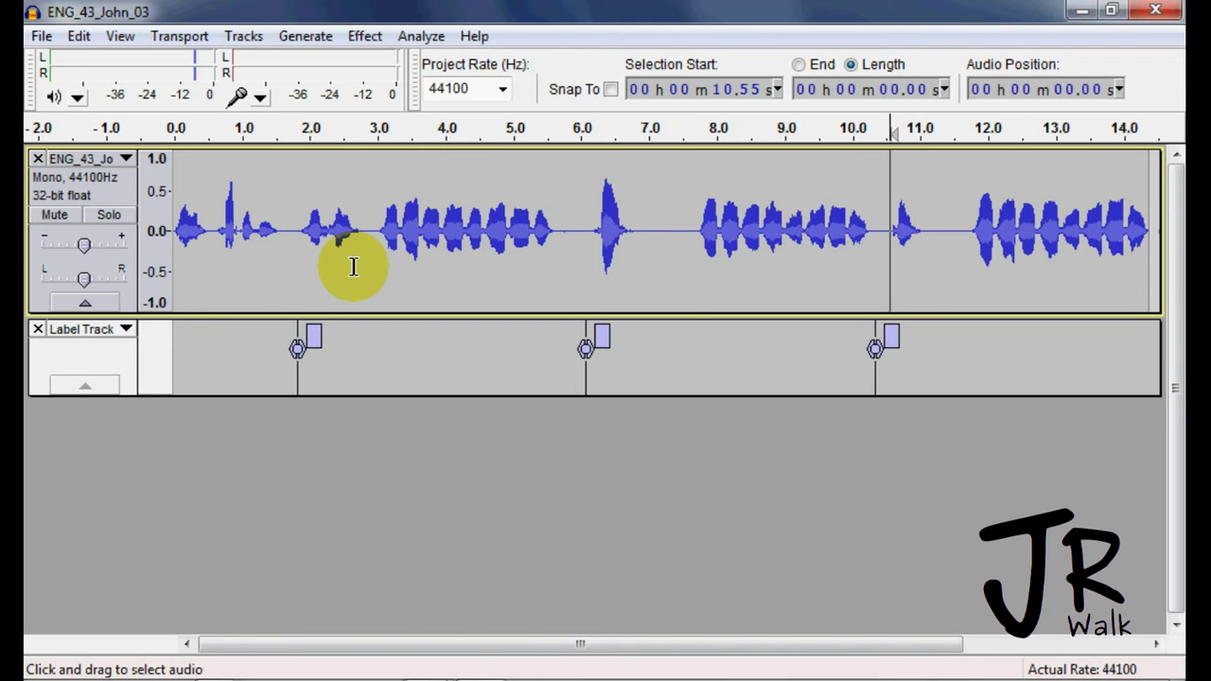
pyautogui.hotkey('ctrl', 'shift', 'e')
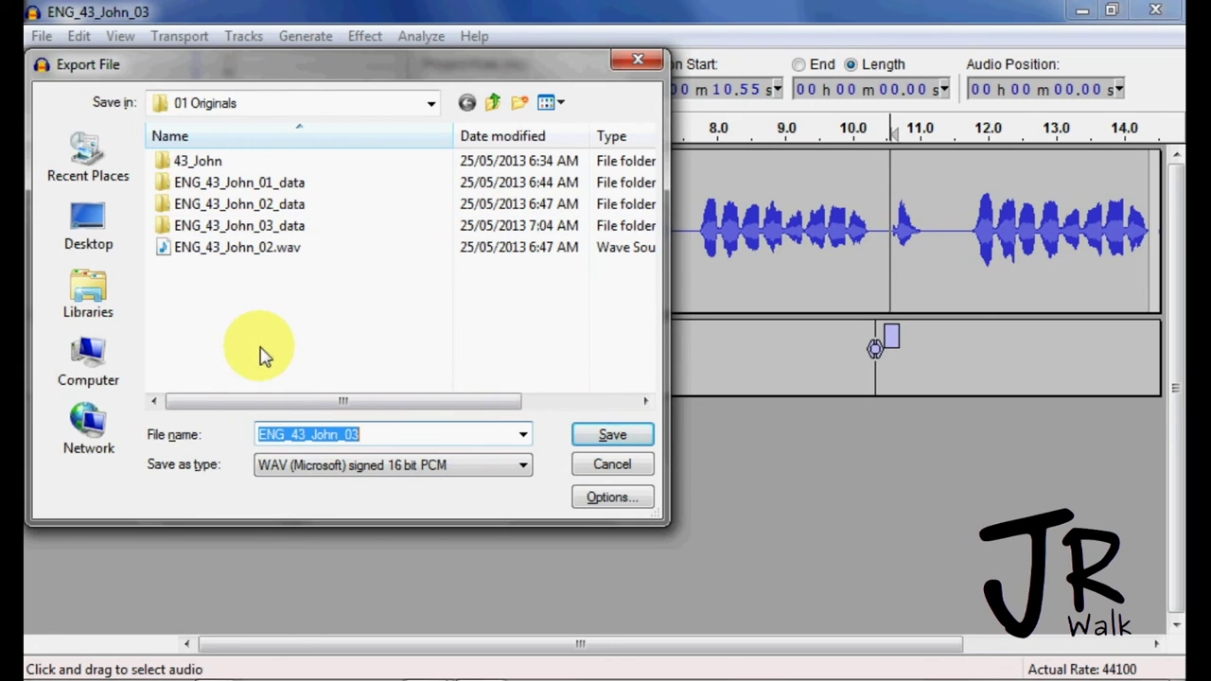
pyautogui.click(608, 437)
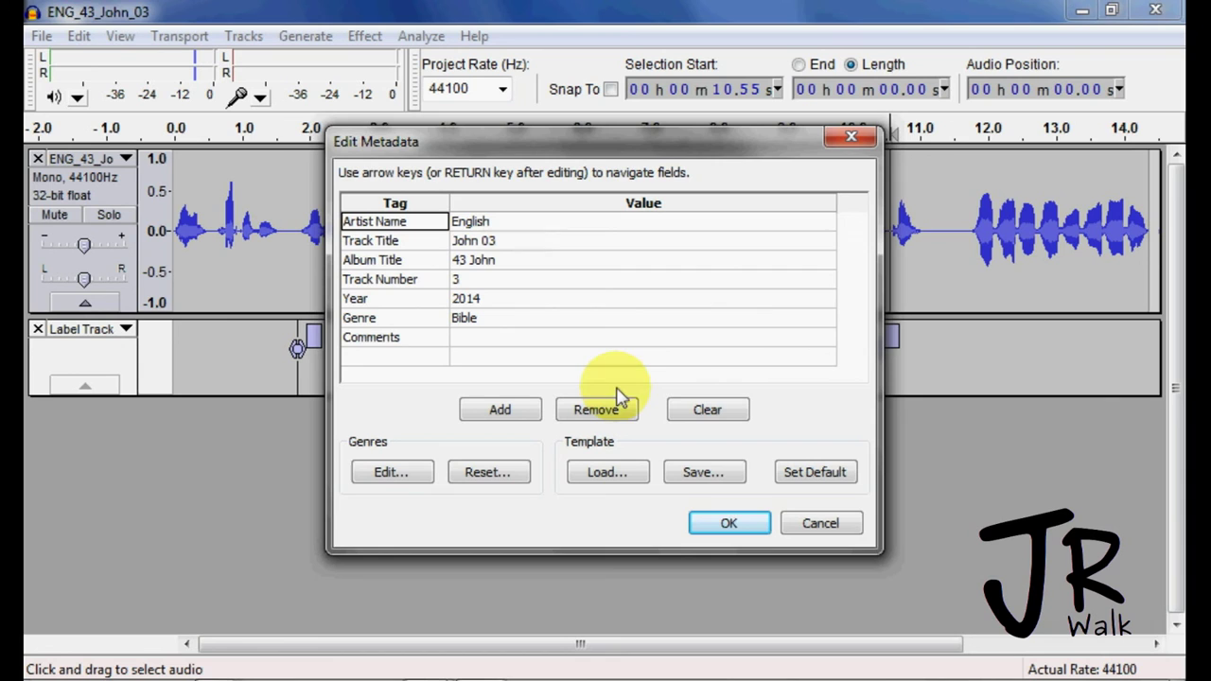
pyautogui.click(747, 530)
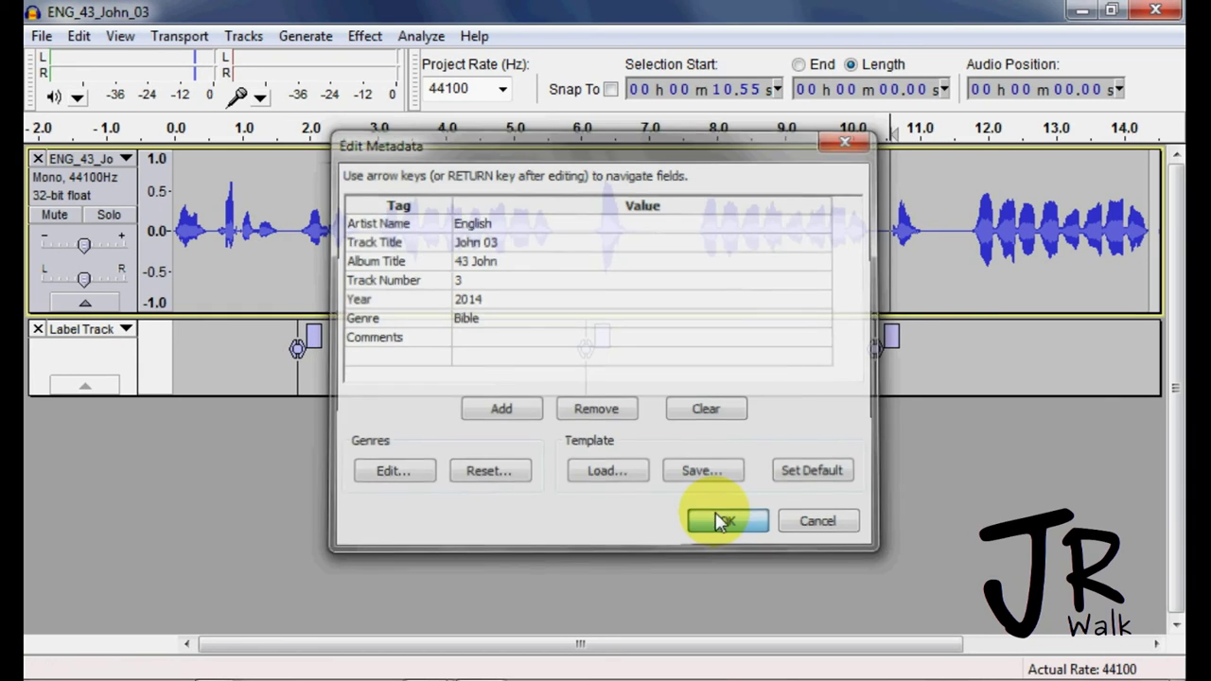